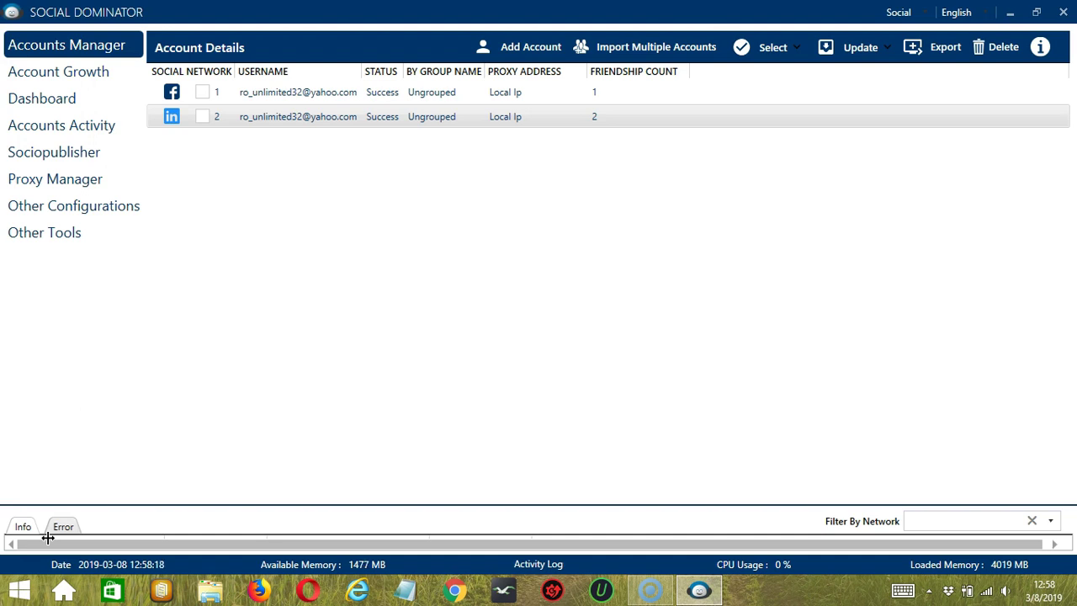
Open Go to Tools for the LinkedIn account from its right-click menu in Accounts Manager
click(80, 481)
click(277, 120)
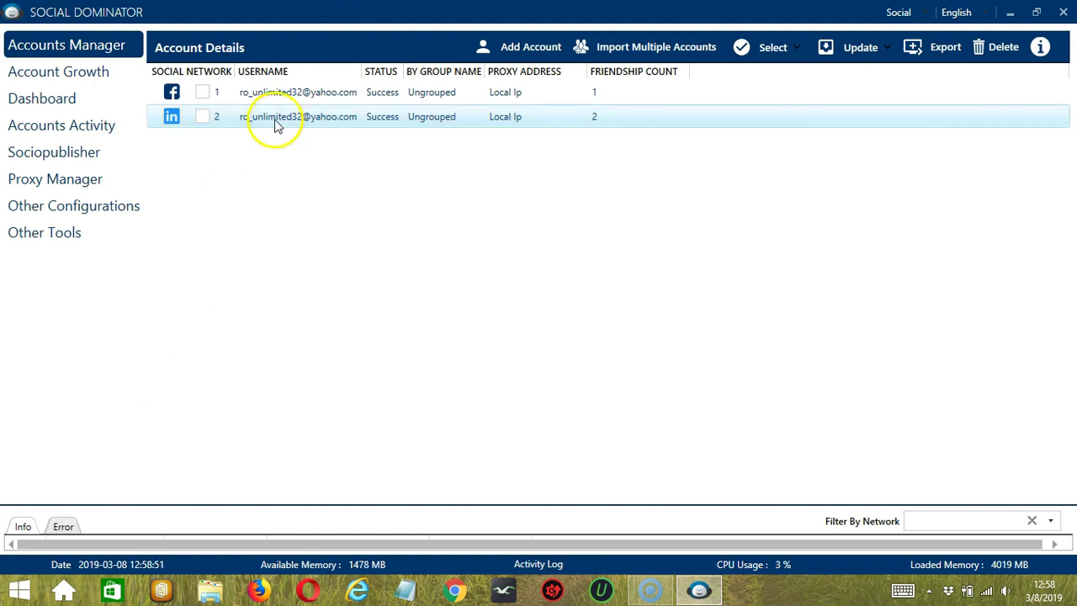
right_click(276, 124)
click(186, 207)
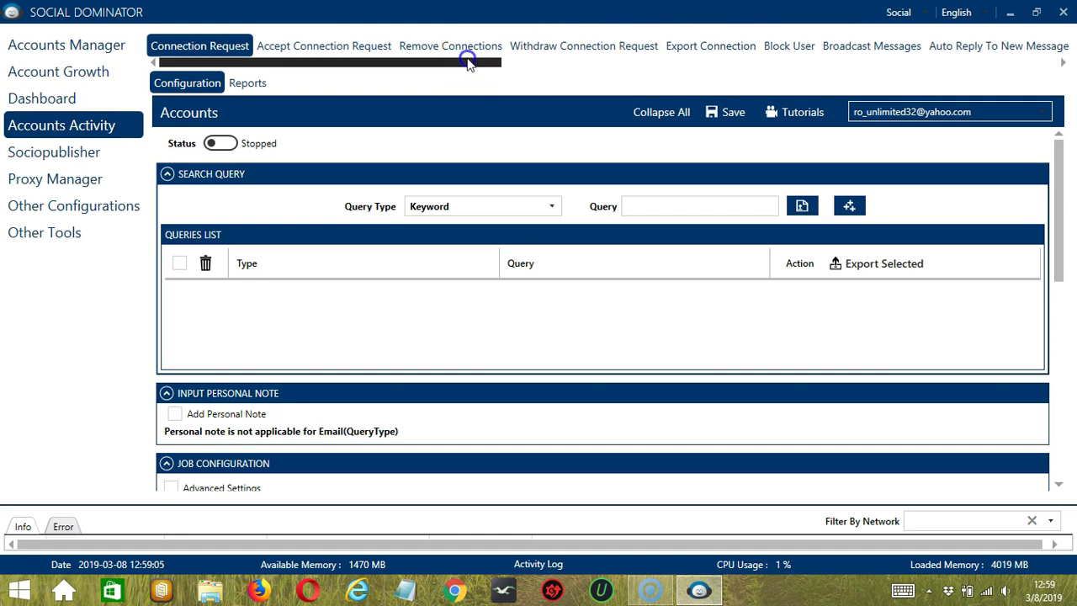
Scroll the LinkedIn activity tabs and open the Salesnavigator Companyscraper configuration
mouse_move(469, 61)
mouse_down()
mouse_move(619, 49)
mouse_move(885, 54)
mouse_up()
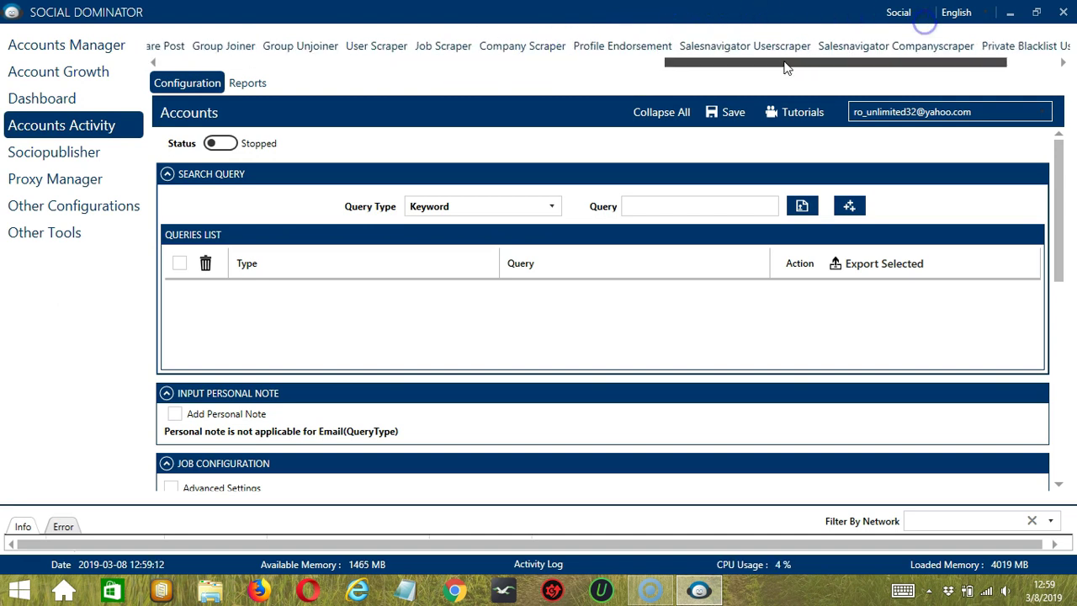
click(893, 48)
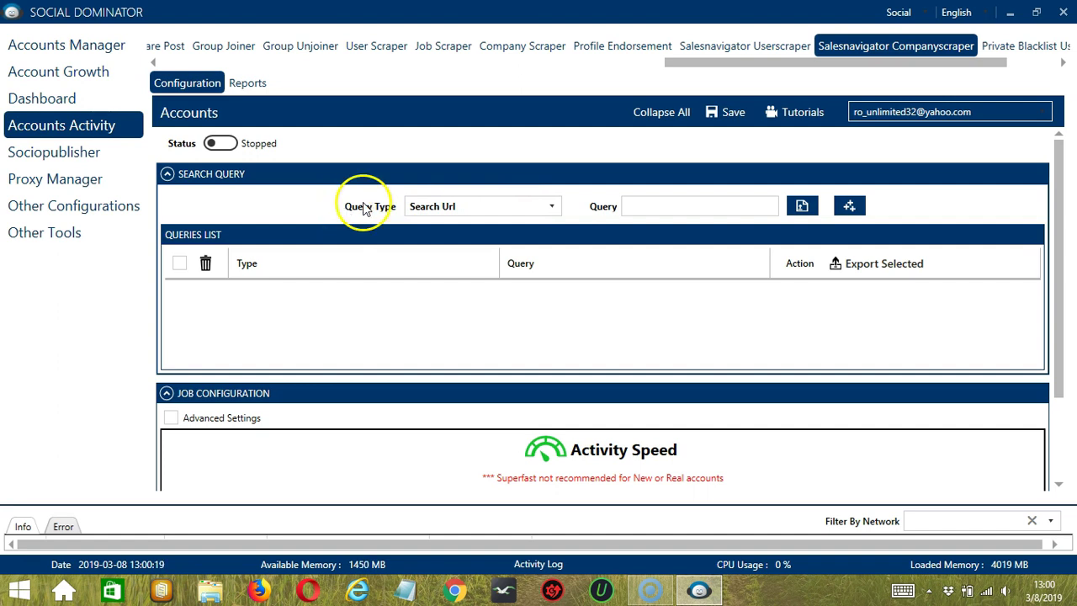
Check the available Query Type options and focus the empty Query field
click(552, 206)
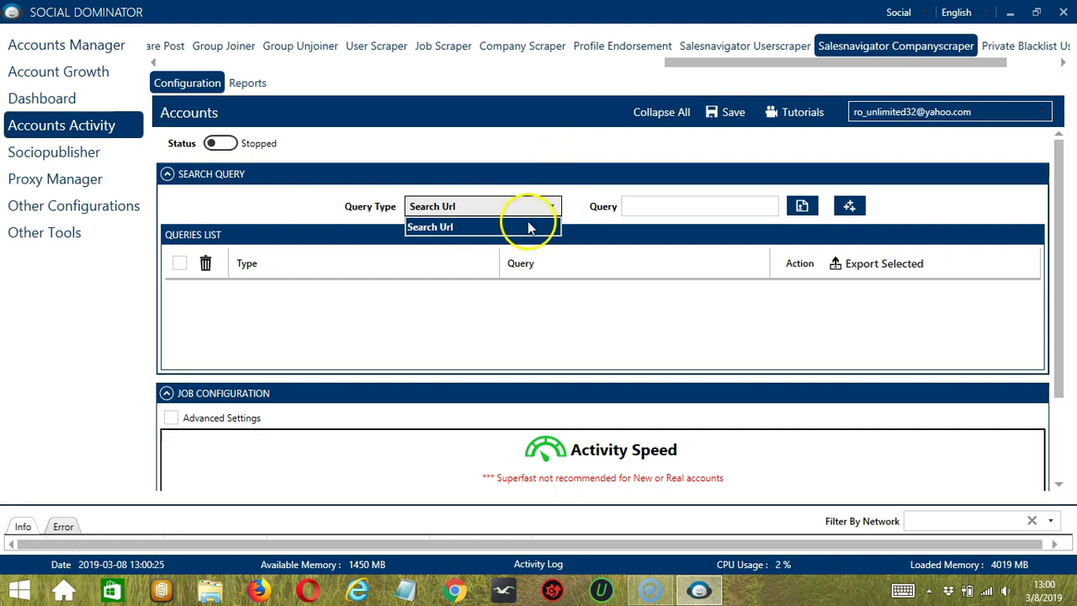
click(574, 209)
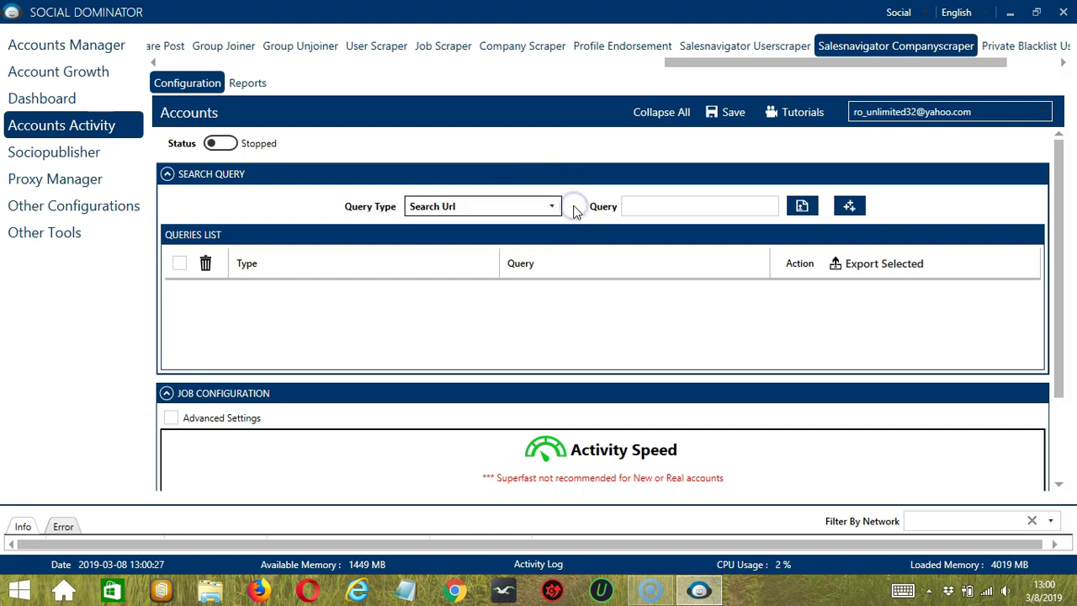
click(654, 206)
click(656, 206)
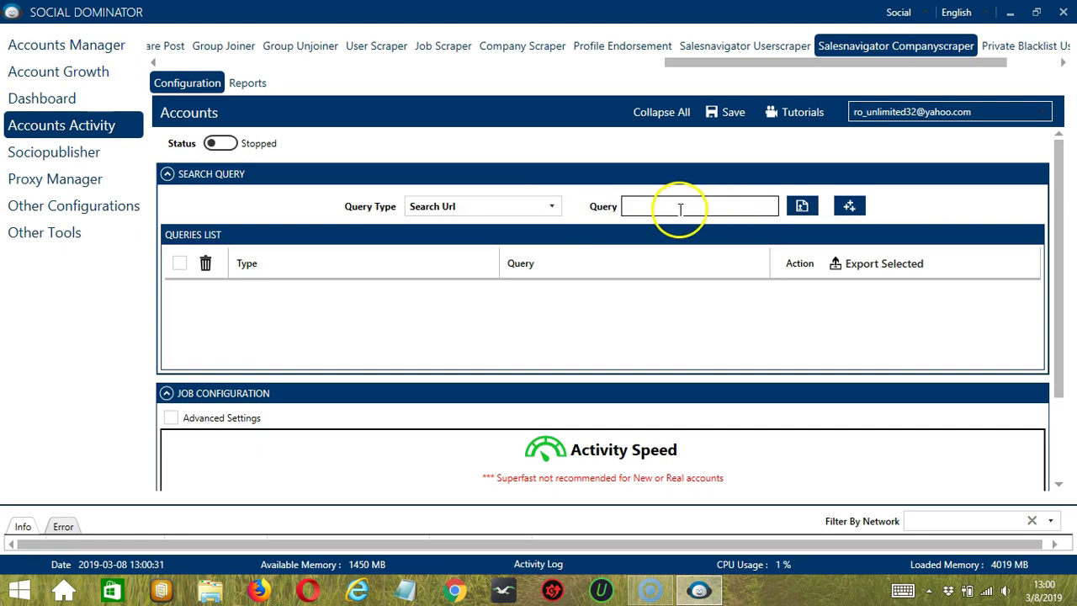
Cancel the csv/txt query import and switch to the 'digital marketing' LinkedIn results in Chrome
click(804, 206)
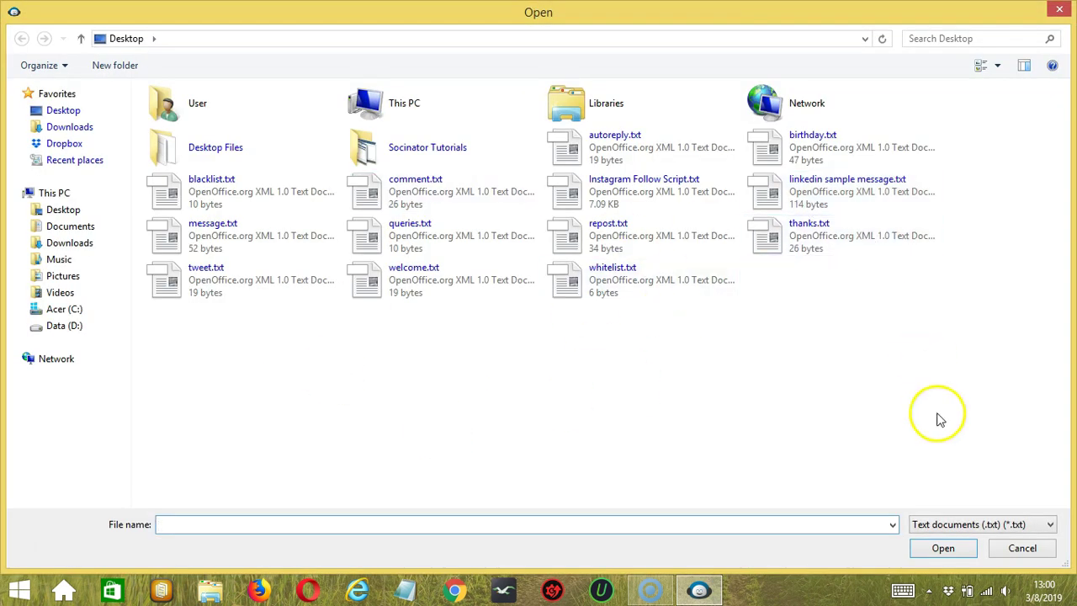
click(1021, 548)
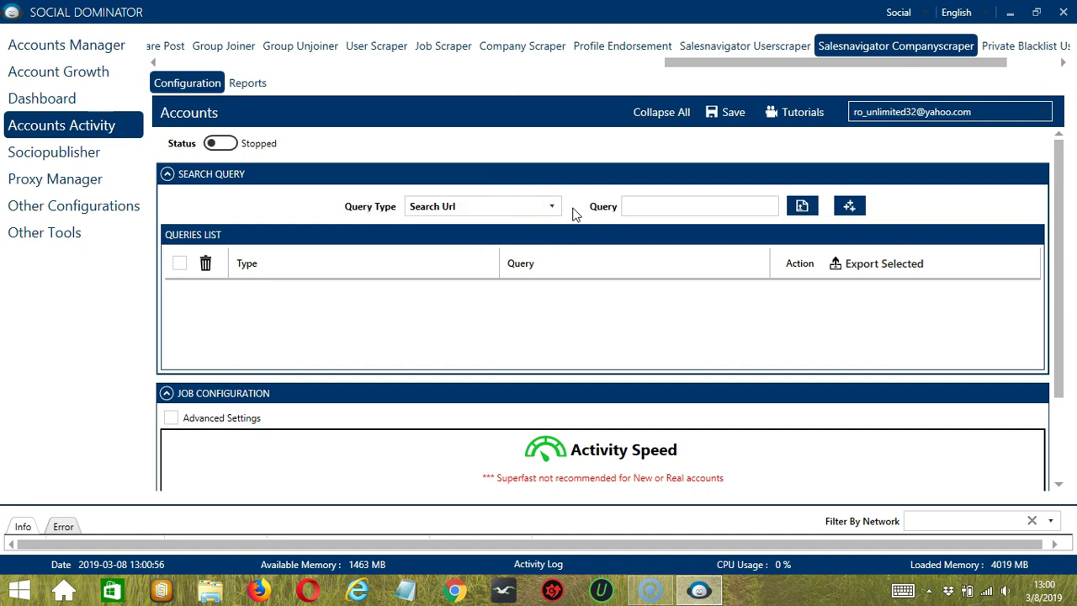
click(455, 590)
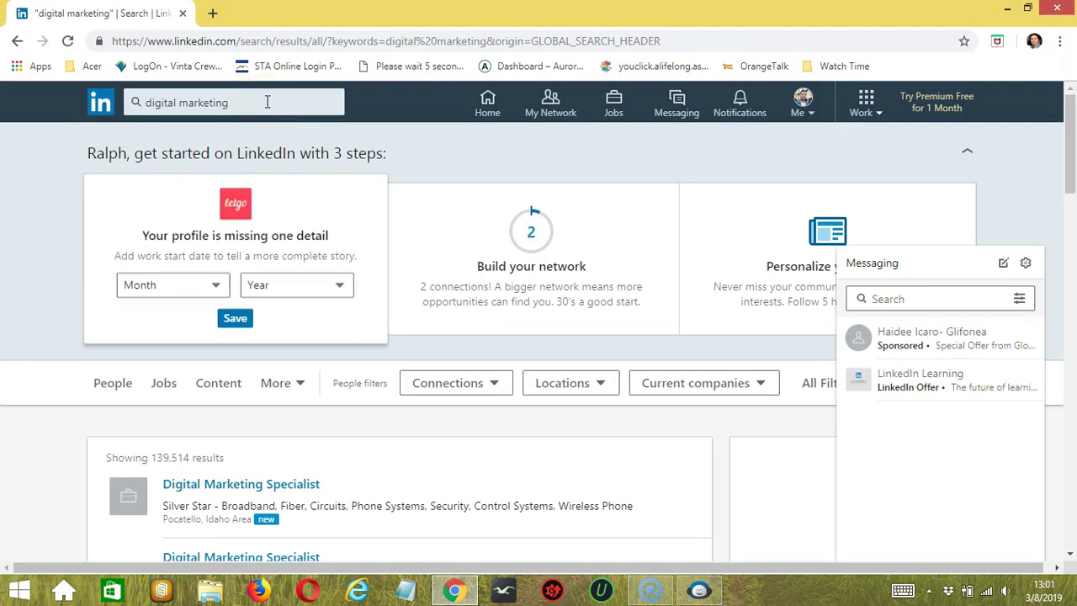
Filter the 'digital marketing' LinkedIn search to Companies and select the results page URL
click(296, 384)
click(315, 421)
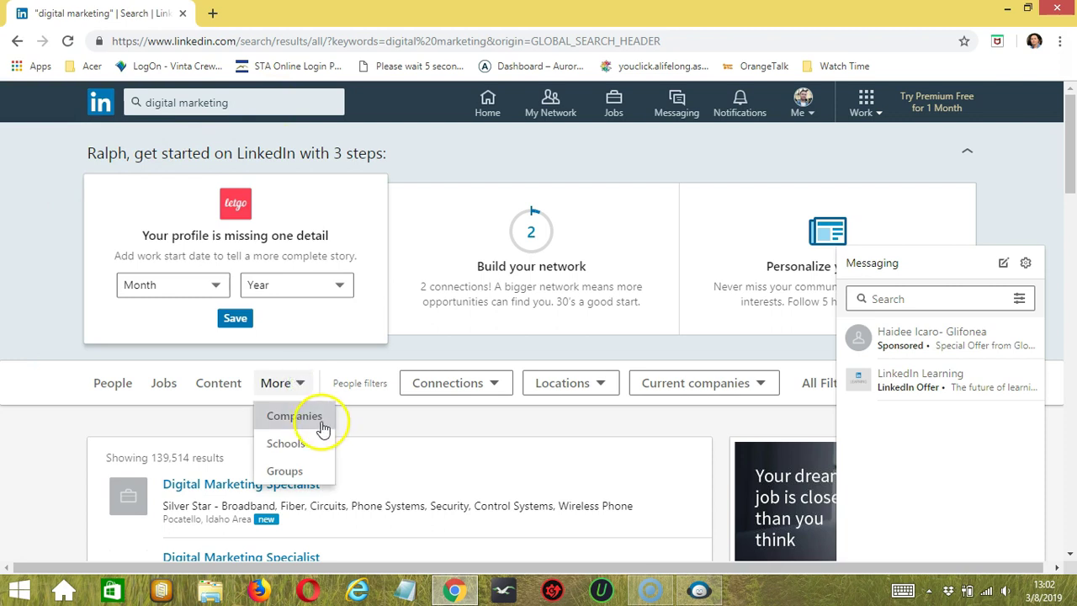
click(317, 423)
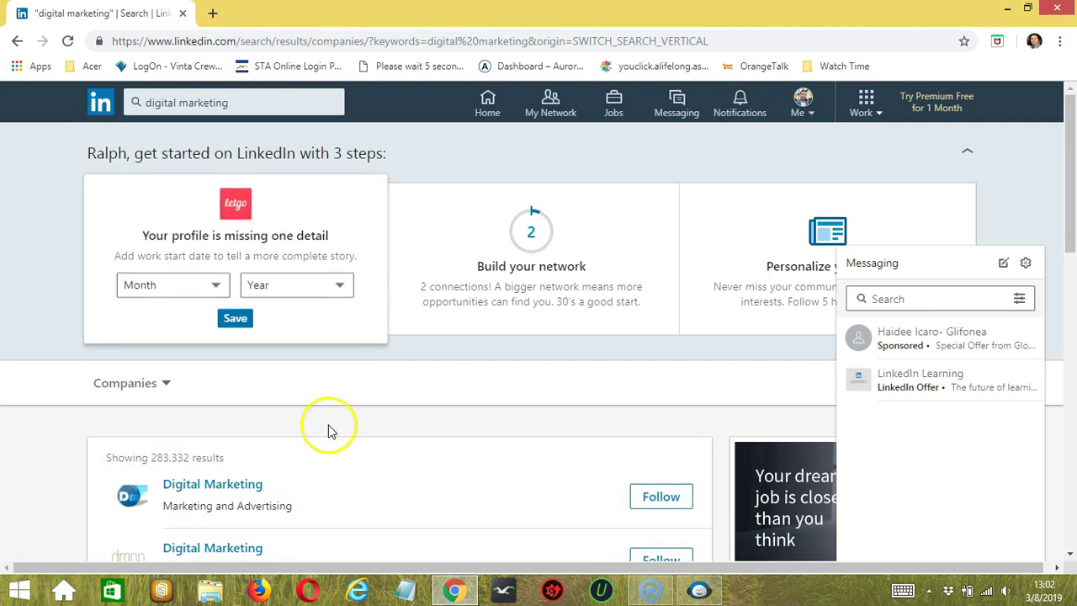
click(304, 42)
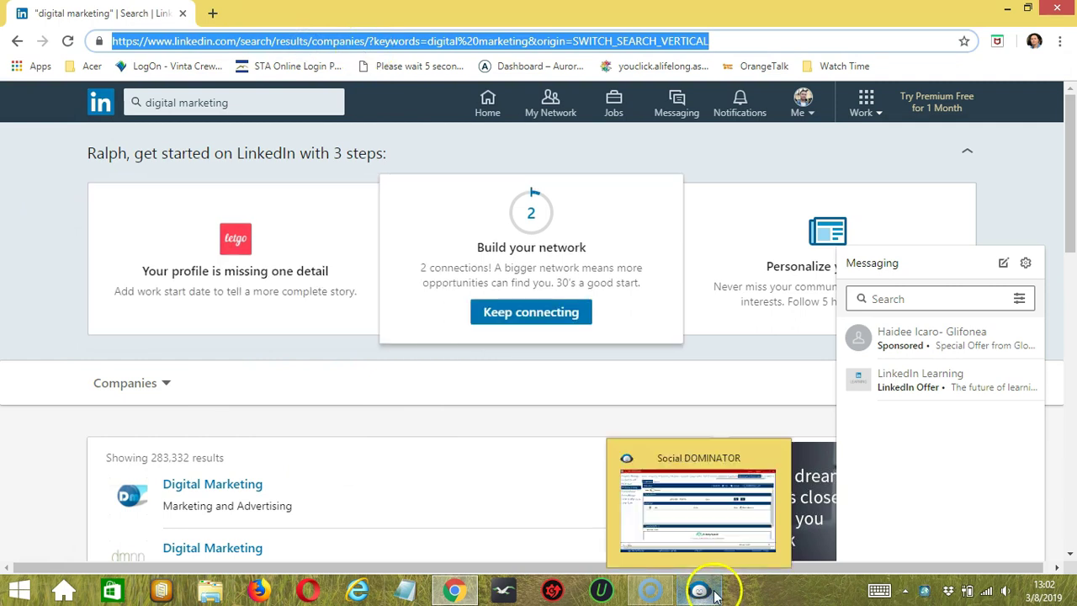
Paste the LinkedIn company search URL into the Query field and add it as a Search Url query
click(705, 592)
click(697, 208)
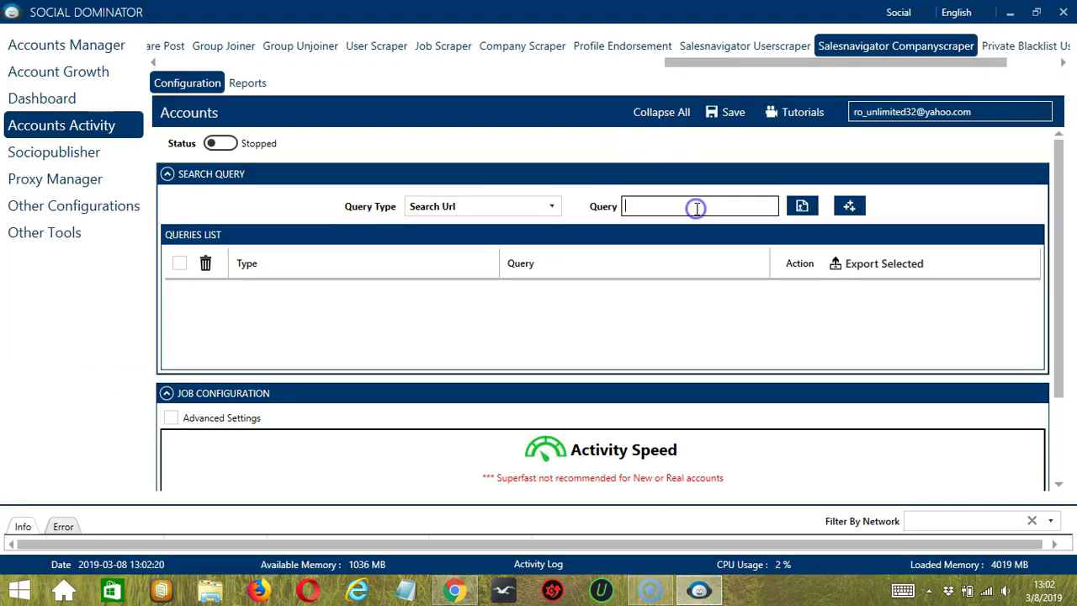
key(ctrl+v)
click(849, 206)
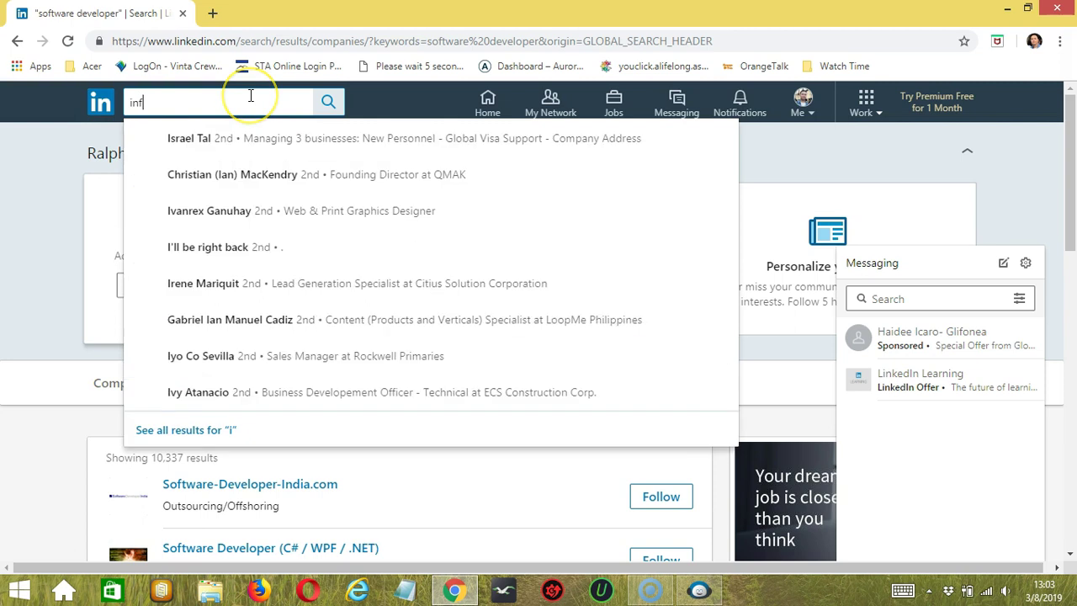
Search LinkedIn for 'information technology' and copy the results page URL
text(or)
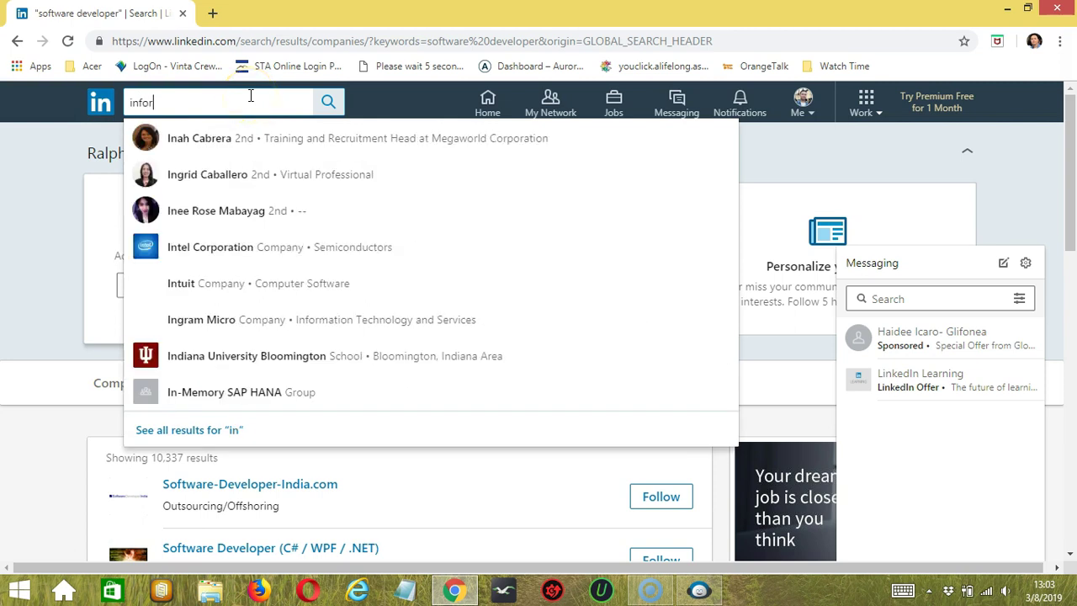
text(mation technology)
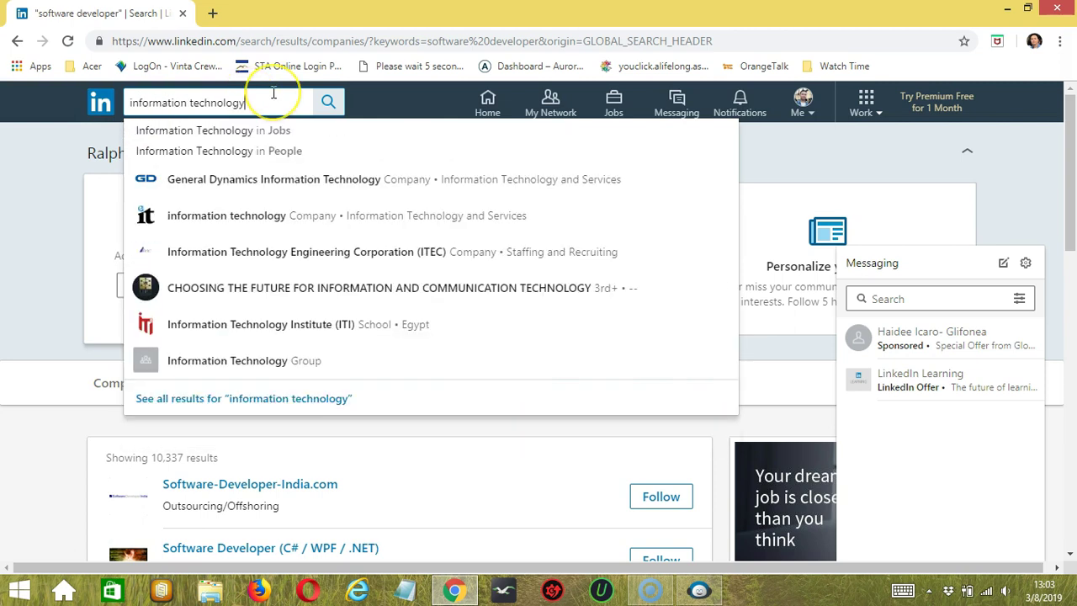
key(Return)
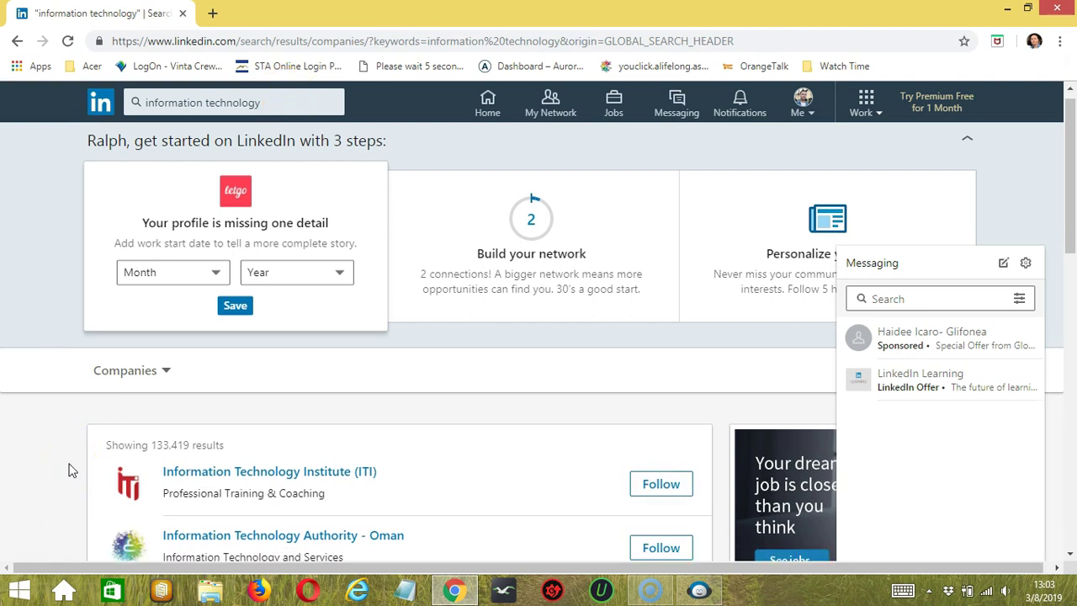
scroll(71, 470, down, 3)
scroll(64, 427, up, 3)
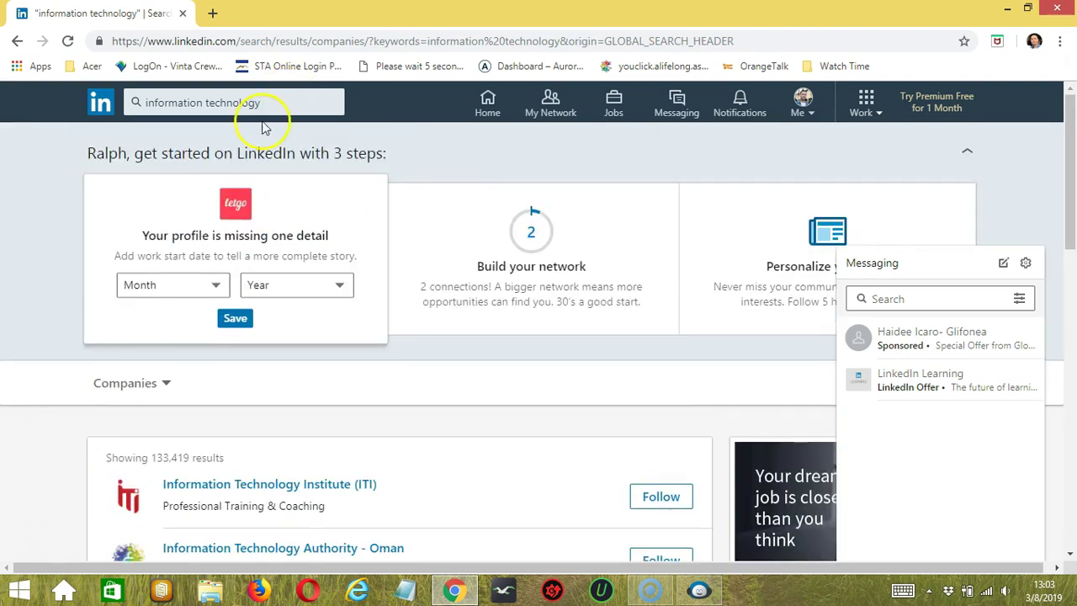
click(355, 40)
key(ctrl+c)
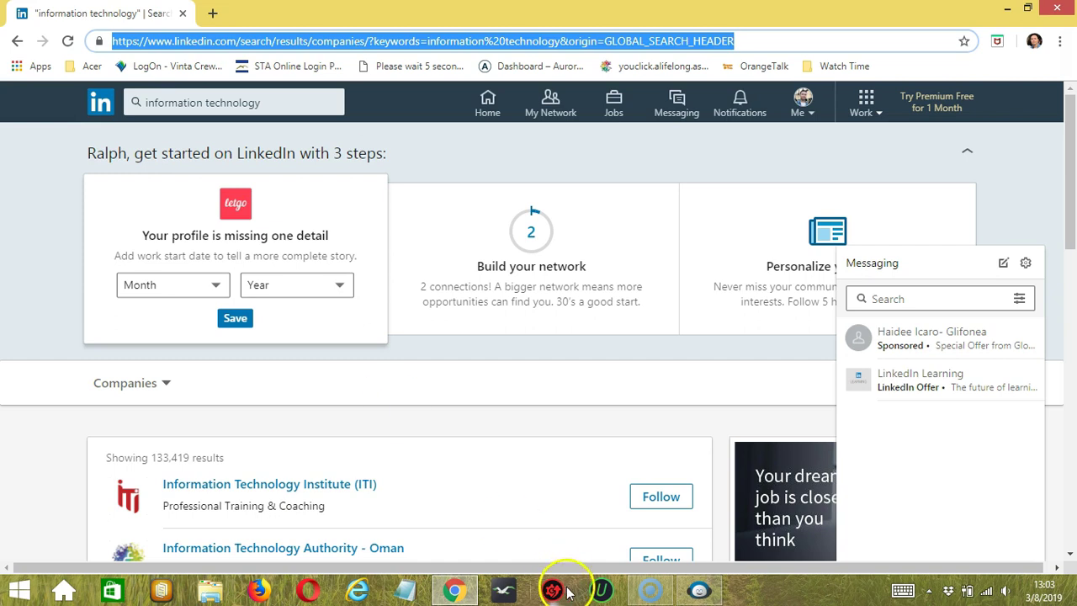
Paste the 'information technology' search URL and add it as a second Search Url query
click(699, 590)
key(ctrl+v)
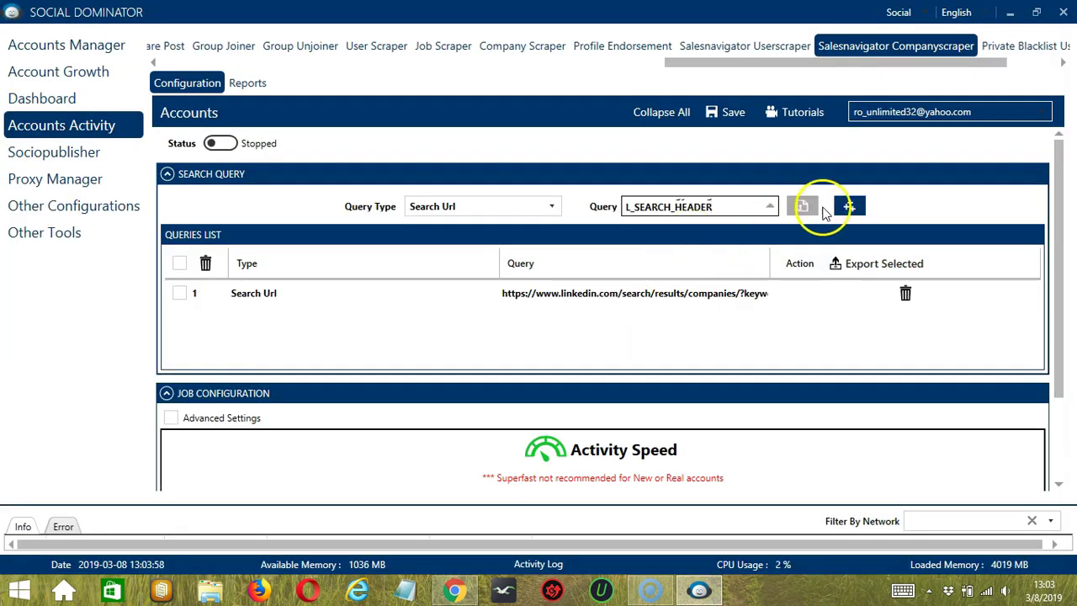
click(849, 207)
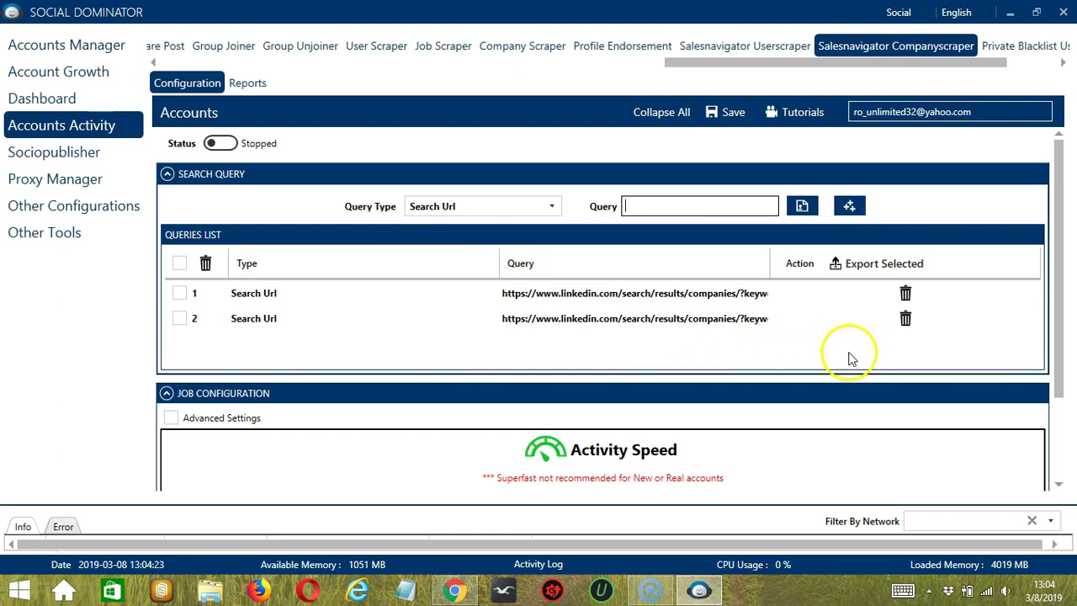
Delete the second Search Url query, leaving one query in the list
click(911, 323)
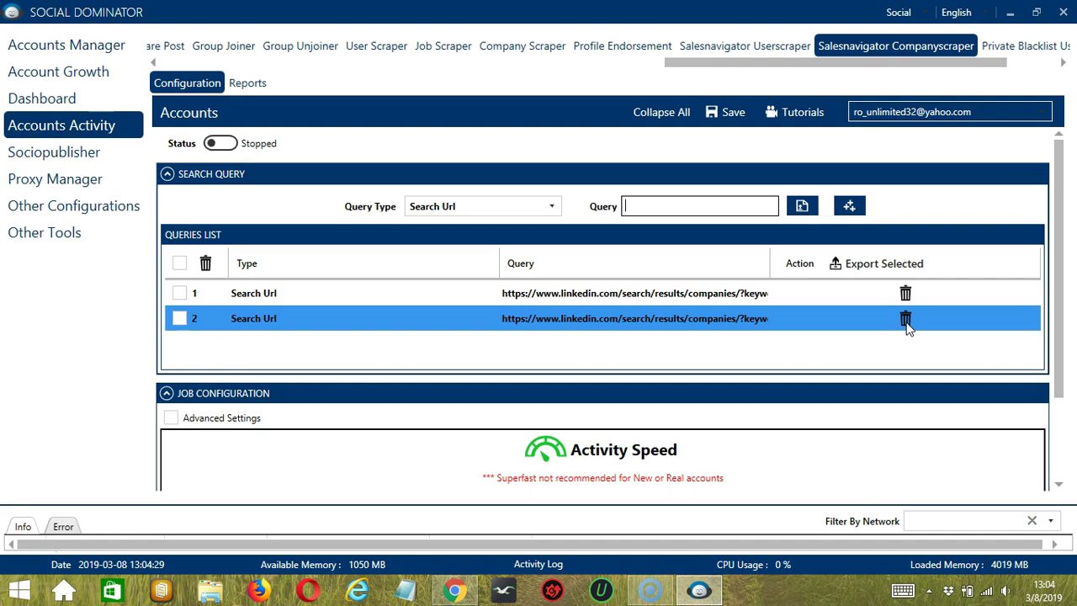
click(906, 321)
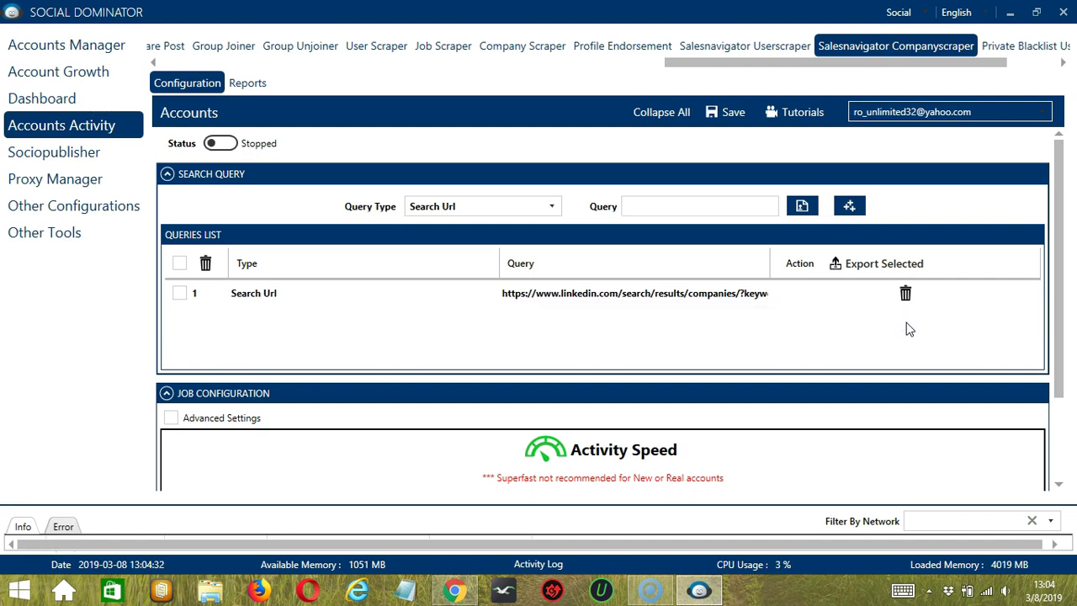
scroll(1062, 372, down, 3)
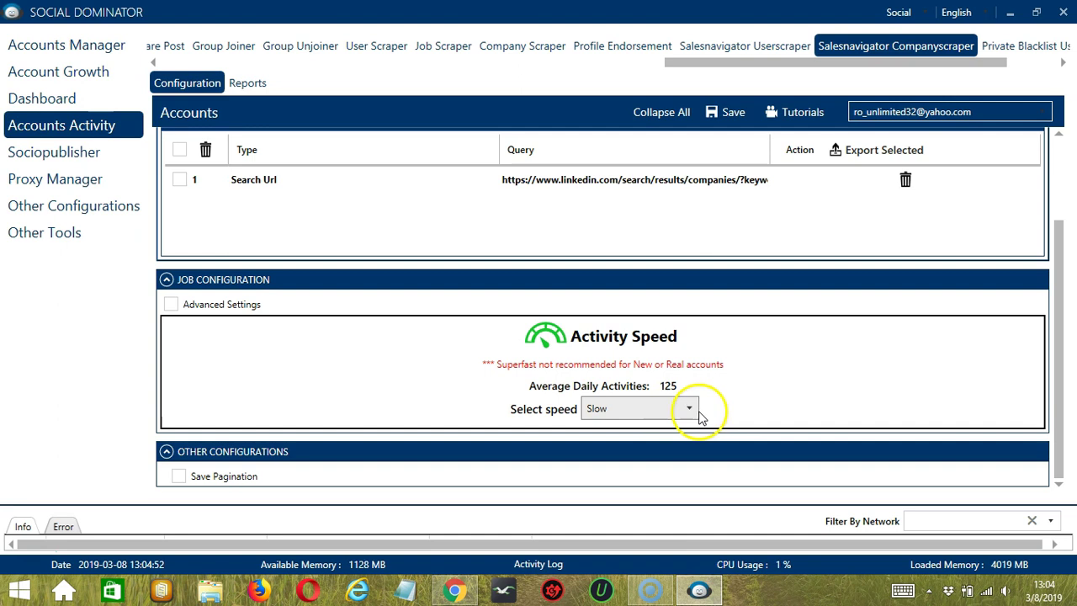
Set the activity speed to Superfast (583 daily activities) and tick Advanced Settings
click(689, 409)
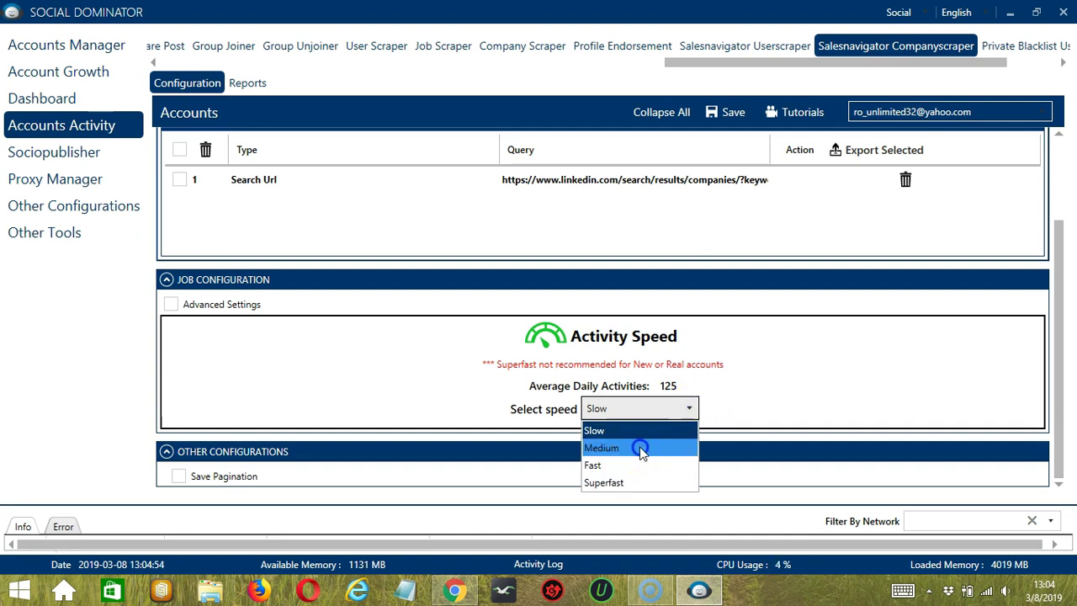
click(640, 450)
click(689, 409)
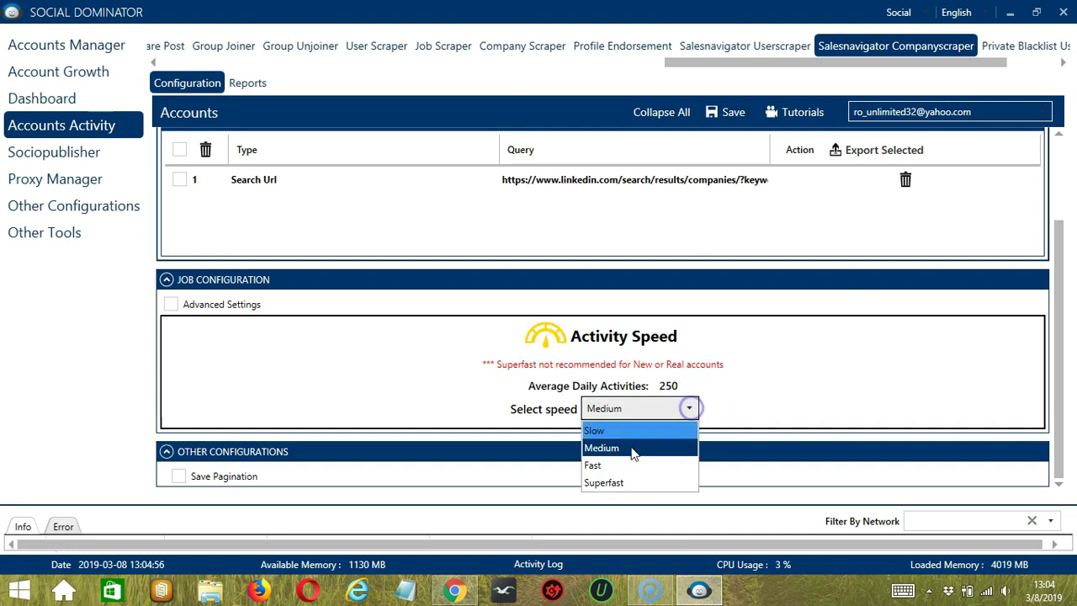
click(635, 465)
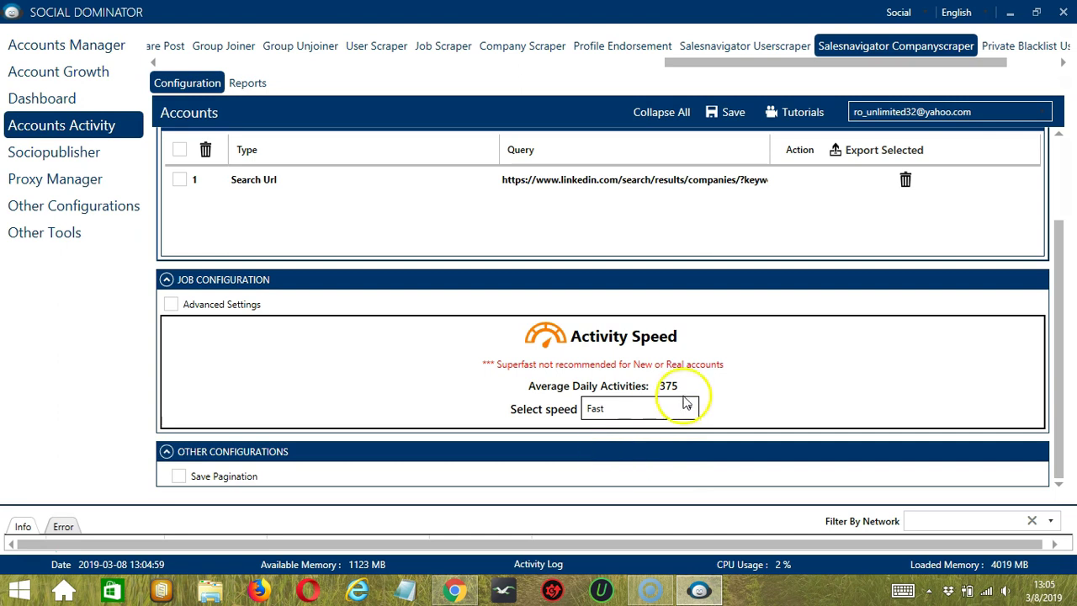
click(688, 408)
click(611, 480)
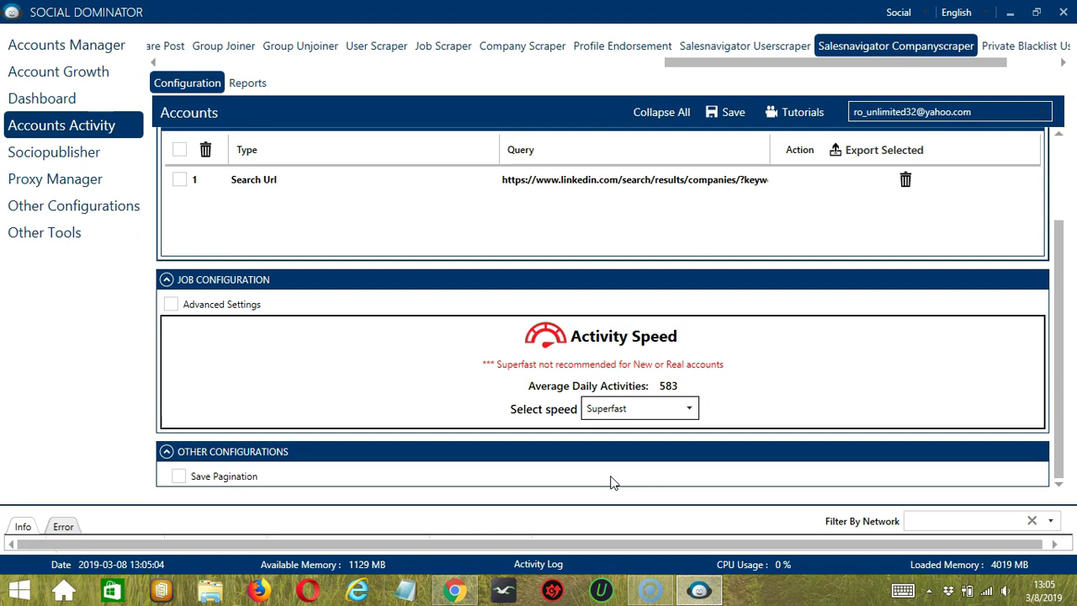
click(472, 402)
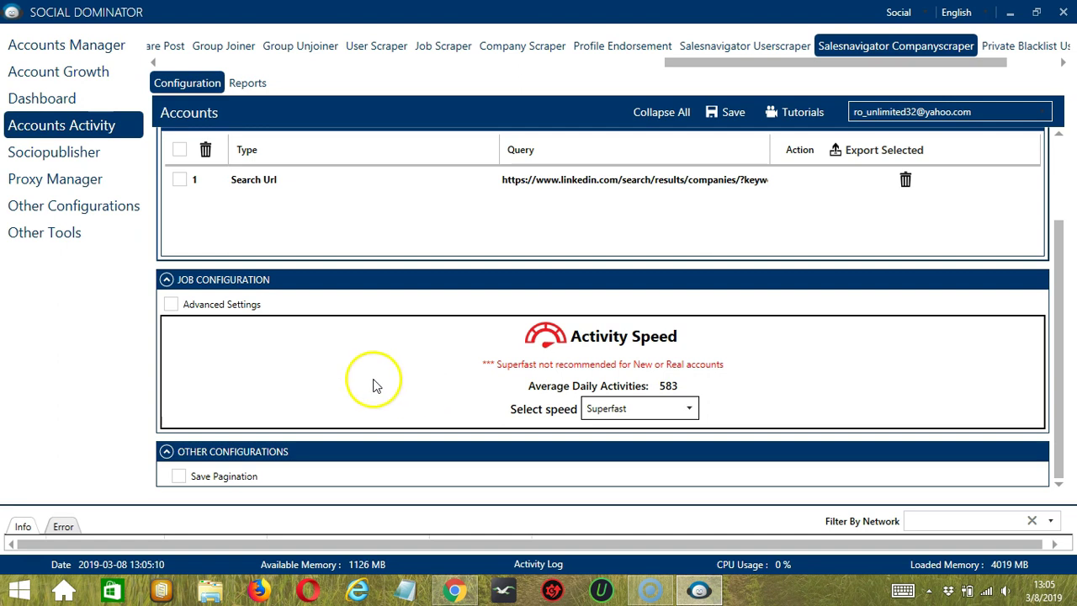
click(171, 305)
Tick 'Increase Each Day With' and select Monday in the Day Of The Week schedule
scroll(173, 308, down, 3)
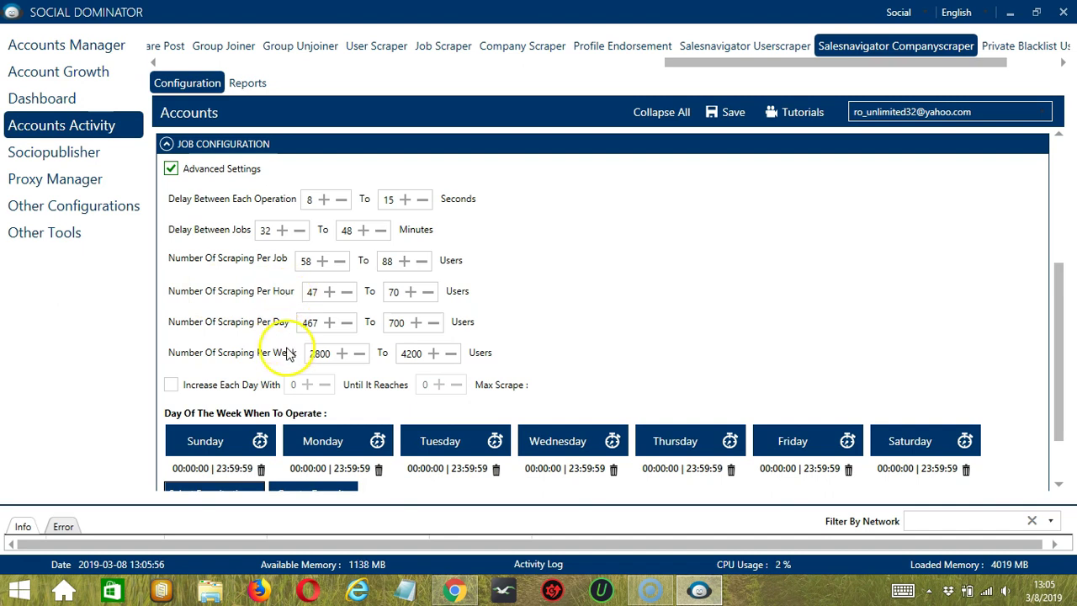
click(170, 385)
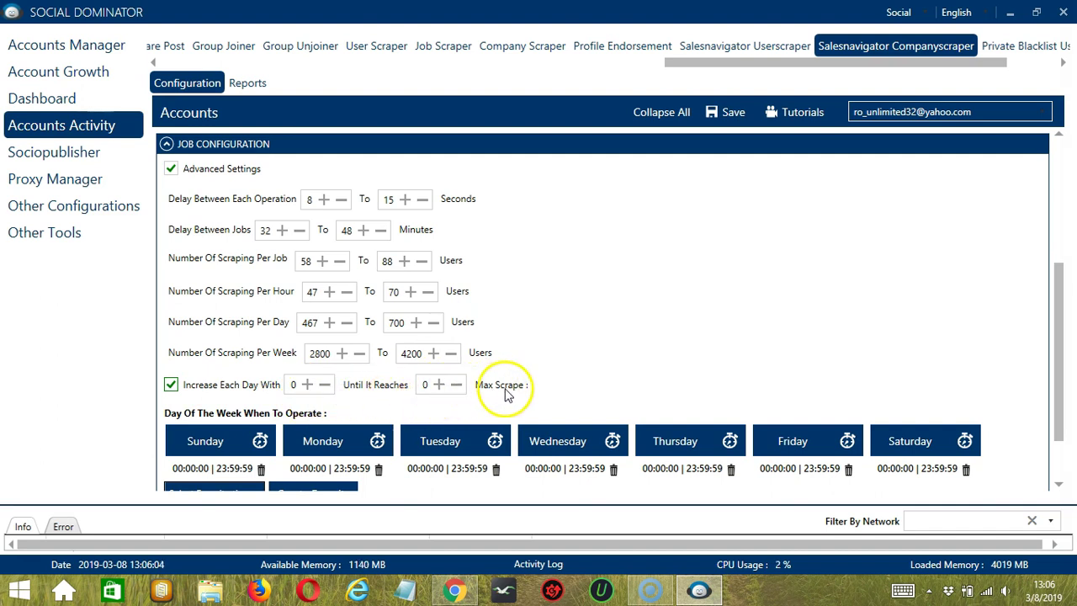
click(1058, 484)
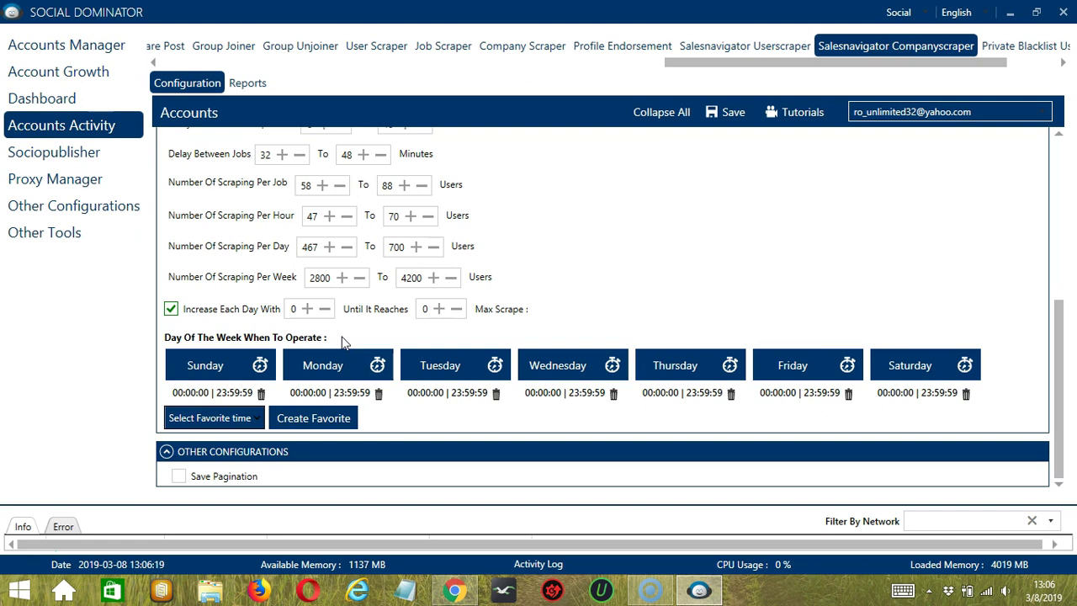
click(353, 360)
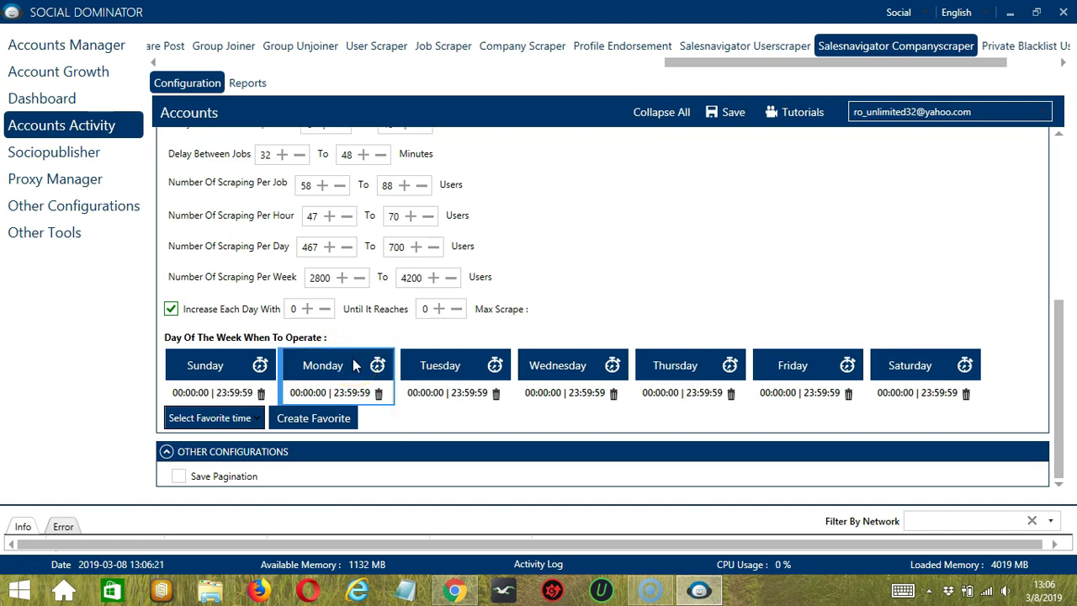
Add Monday intervals 12:00 AM–1:59:59 AM and 2:00 AM–11:59:59 PM
click(377, 392)
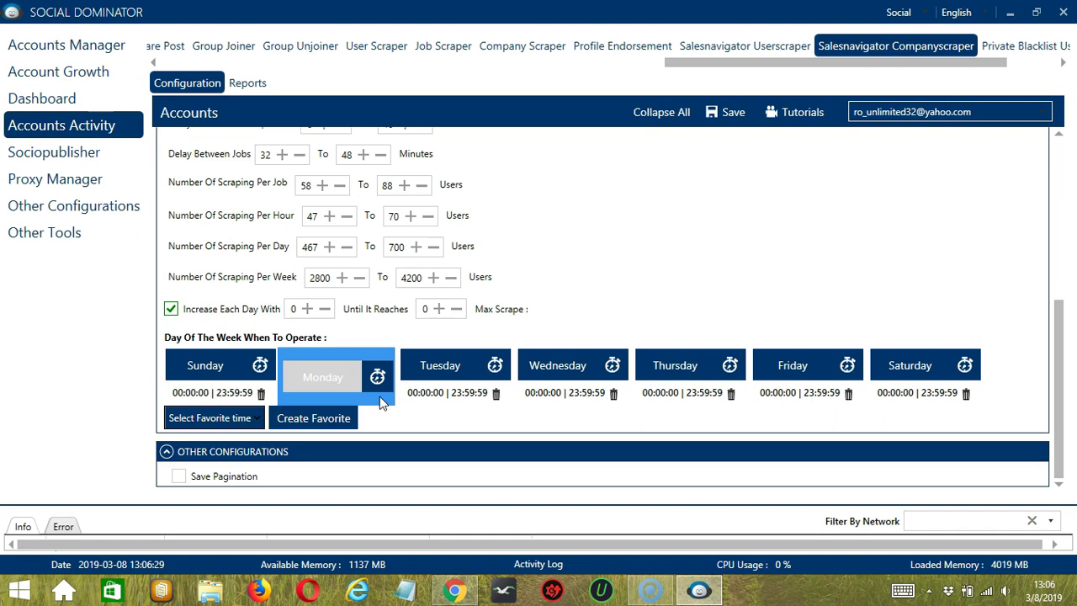
click(359, 381)
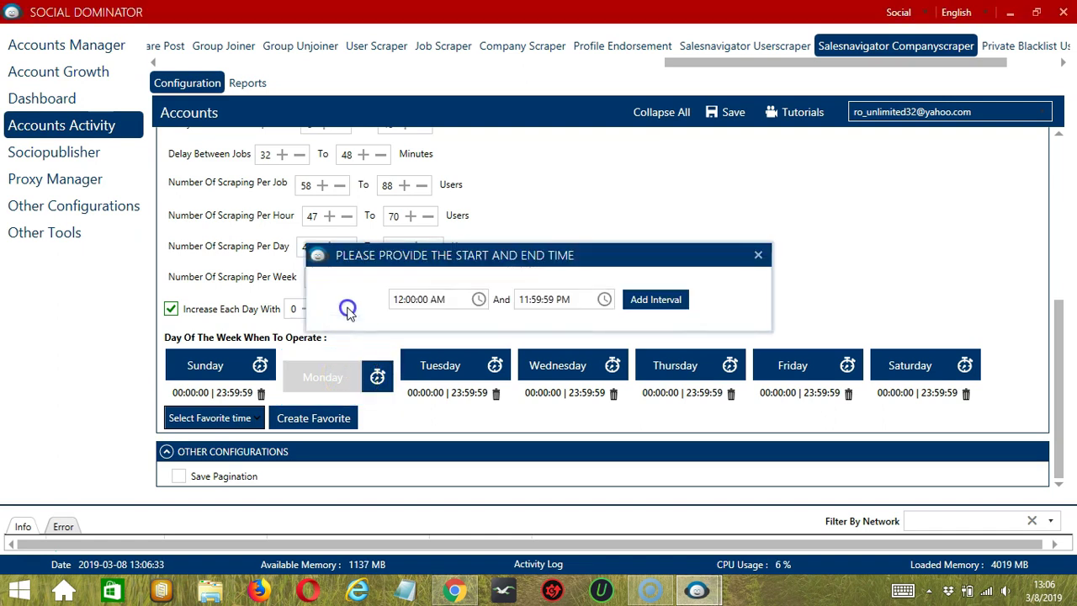
click(523, 299)
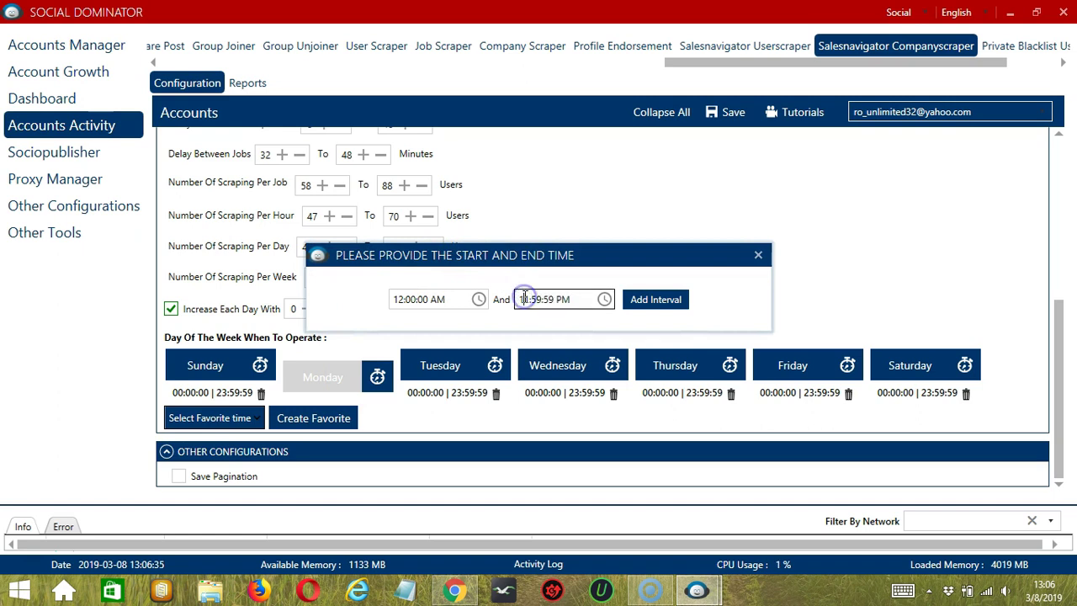
key(BackSpace)
double_click(557, 299)
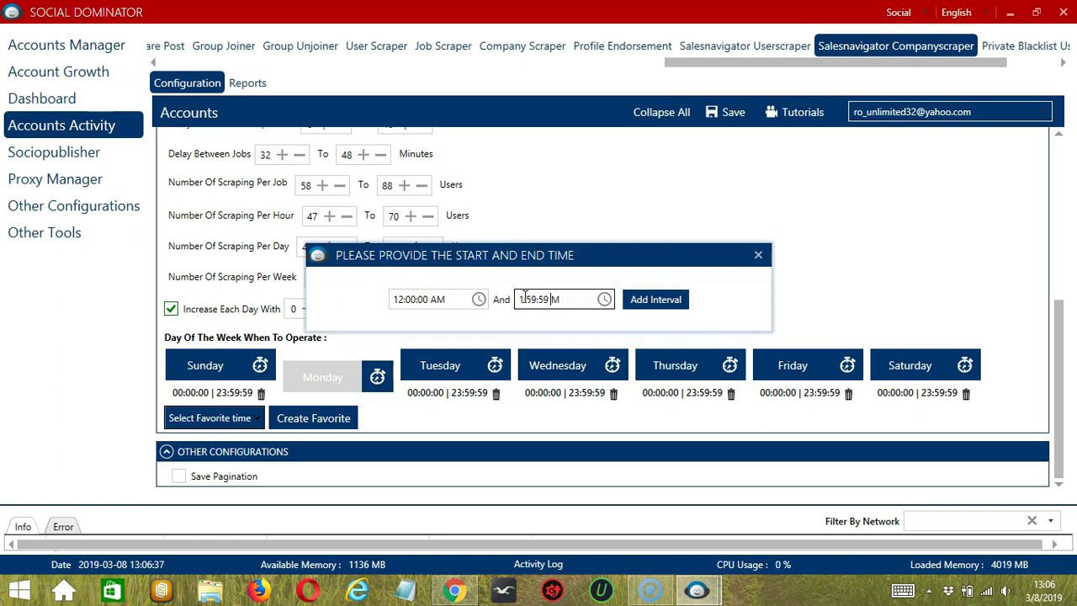
text(AM)
click(655, 301)
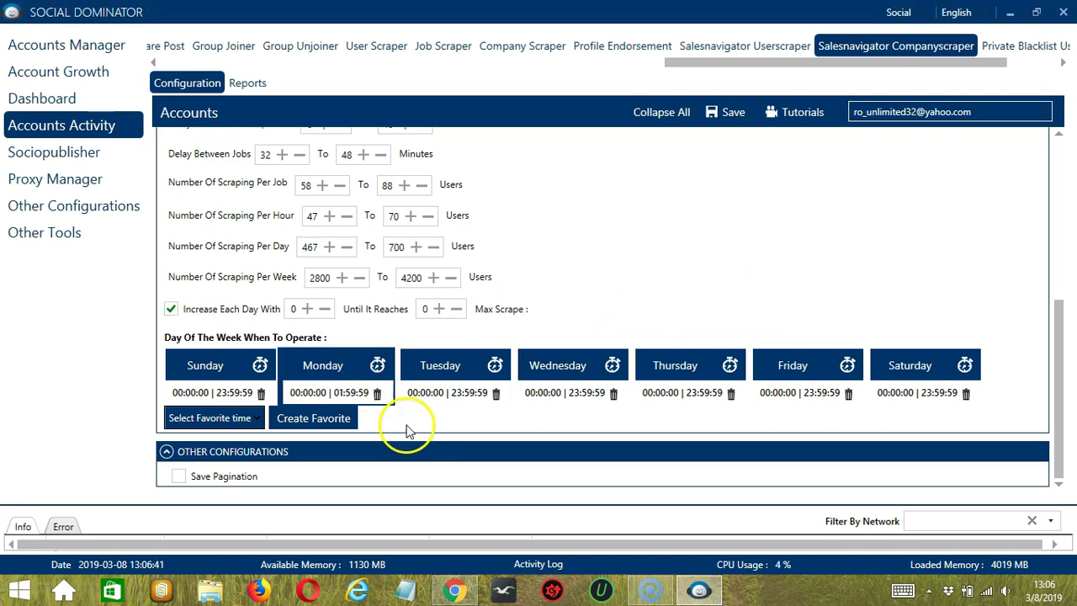
click(350, 365)
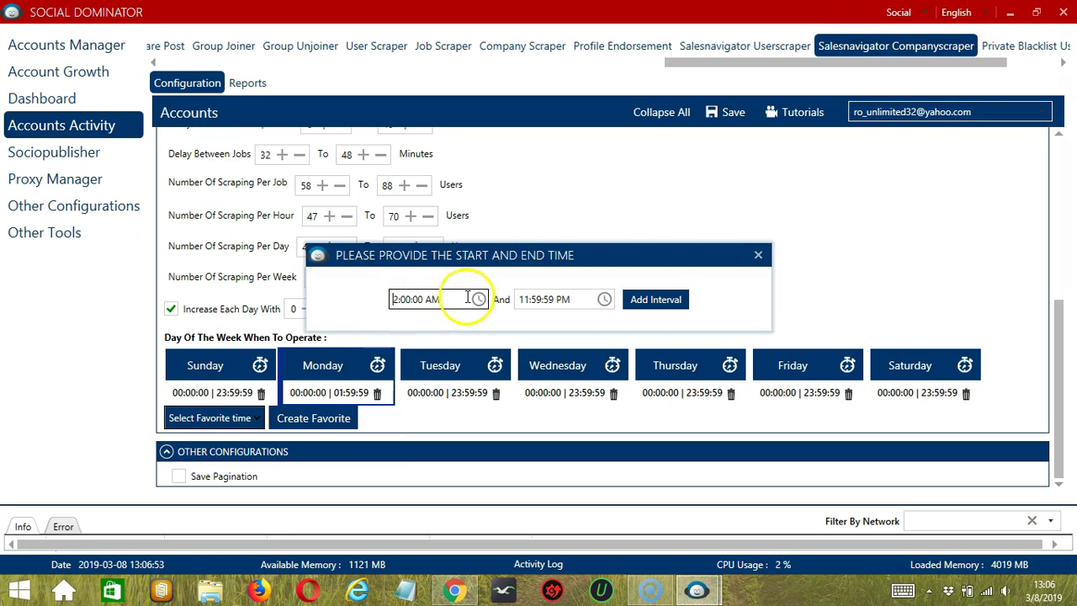
click(683, 301)
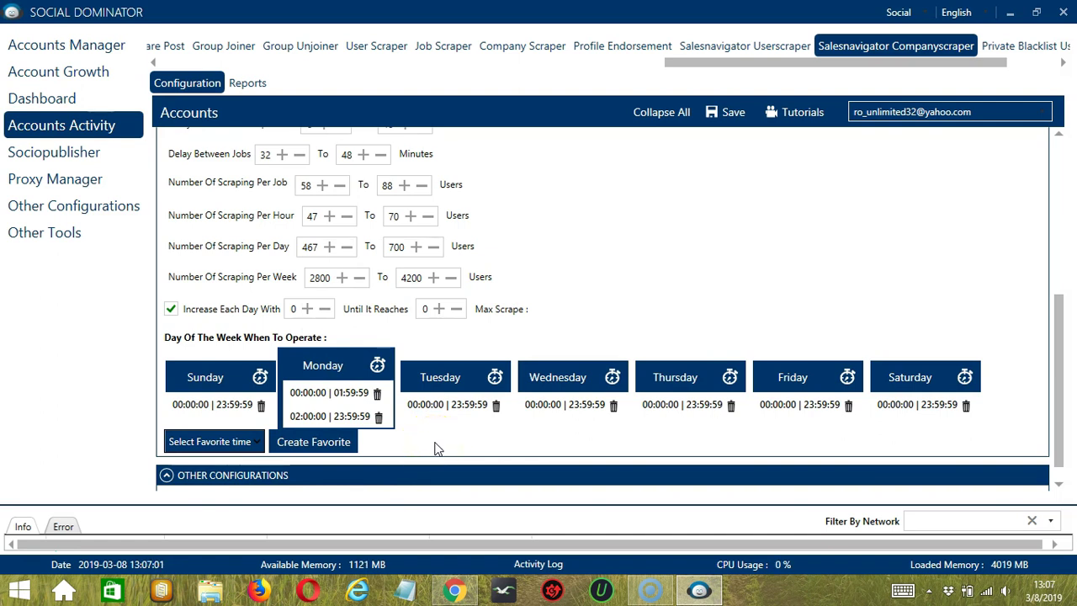
Save the weekly schedule as a favorite time named 'LinkedIn SalesNav Company'
click(353, 446)
text(Linked)
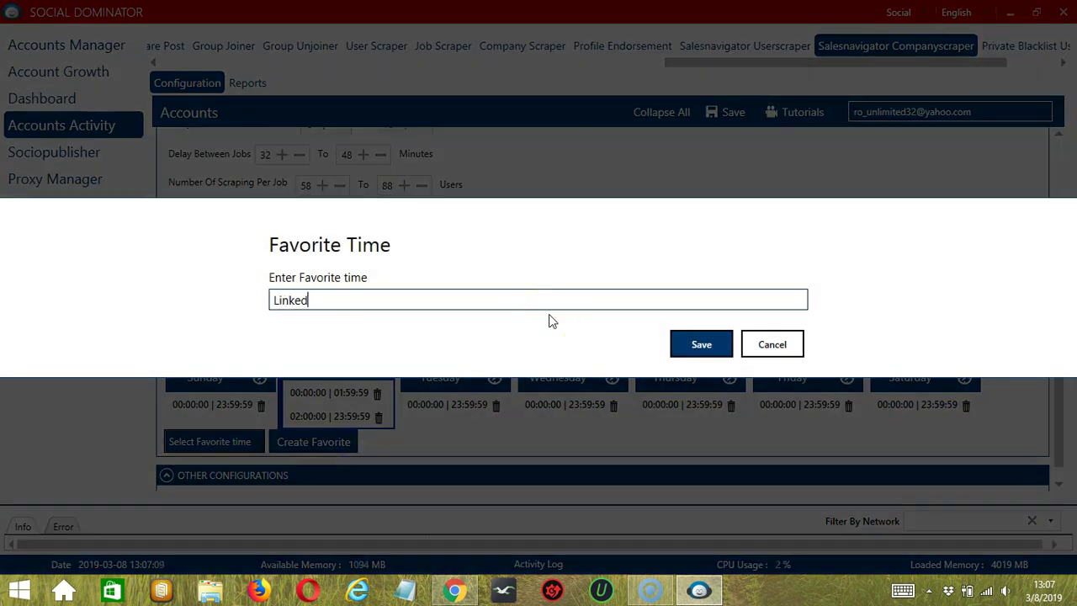
text(In)
click(558, 318)
text(Sale)
text(sNa)
text(ompany)
click(690, 343)
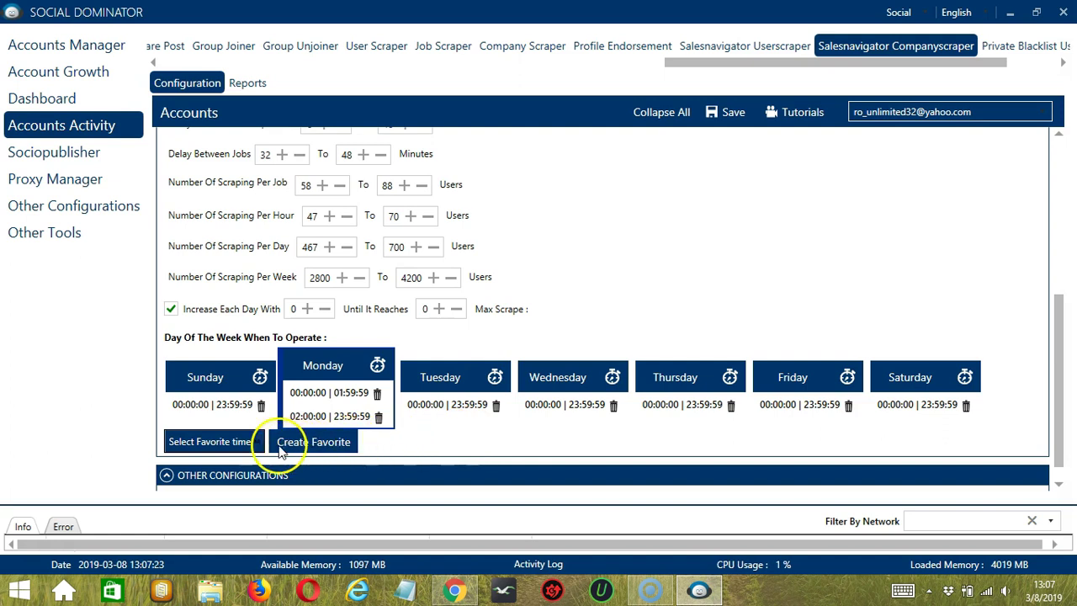
Apply the 'LinkedIn SalesNav Company' favorite time and enable Save Pagination
click(194, 438)
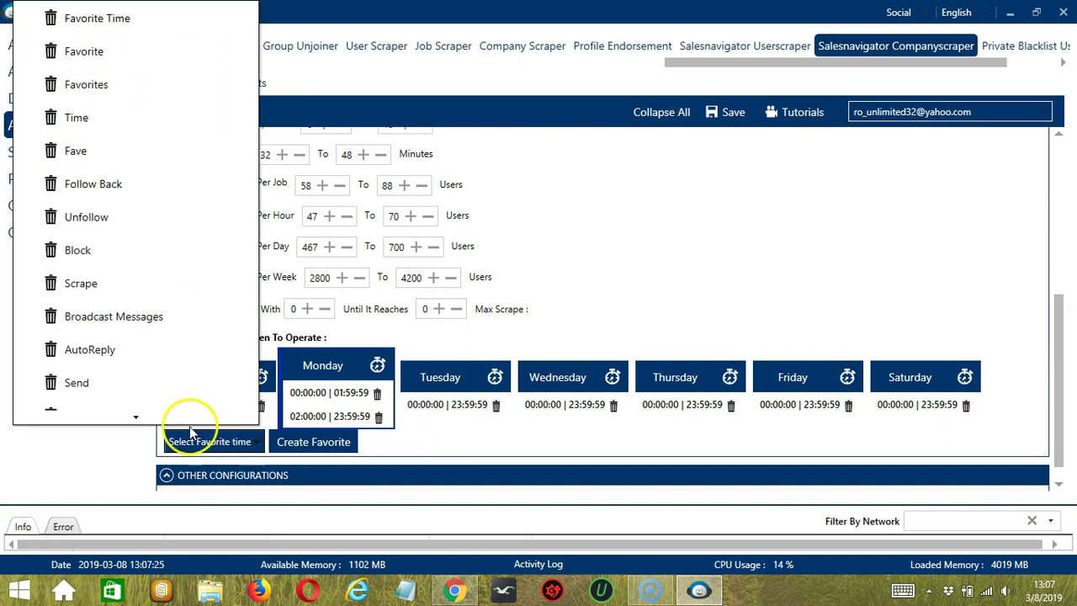
scroll(91, 281, down, 5)
scroll(91, 281, down, 5)
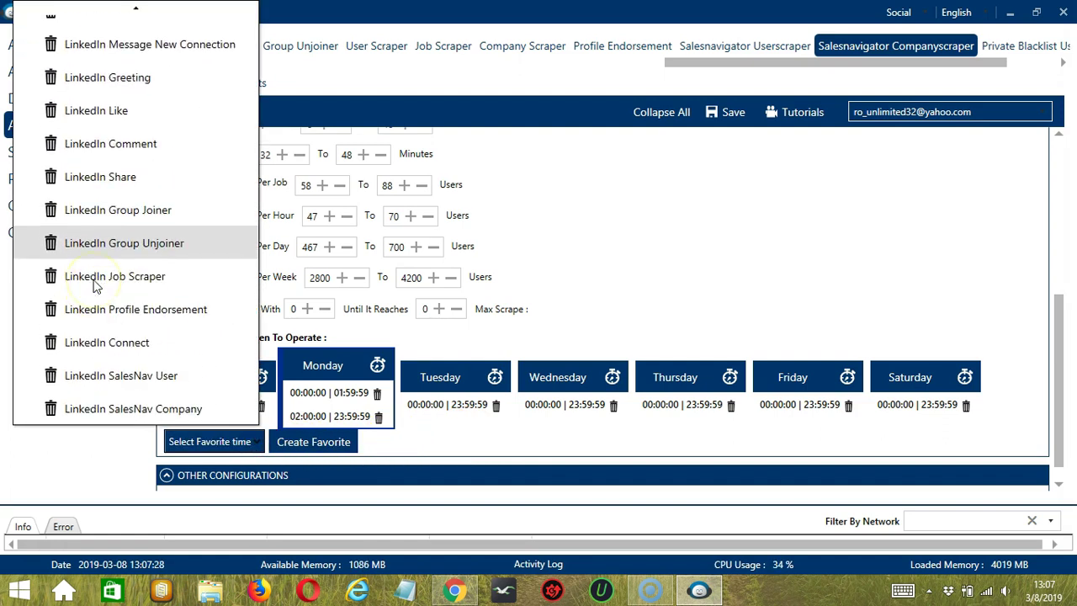
click(112, 409)
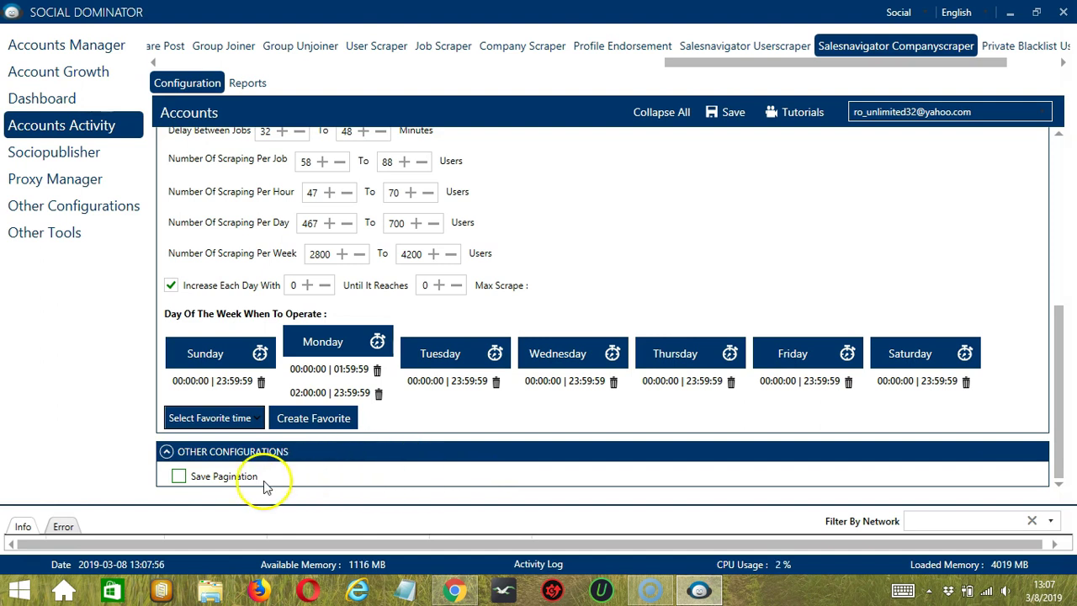
click(179, 477)
Save the Sales Navigator company scraper configuration, acknowledge the success message, and set its status to Active
click(1062, 149)
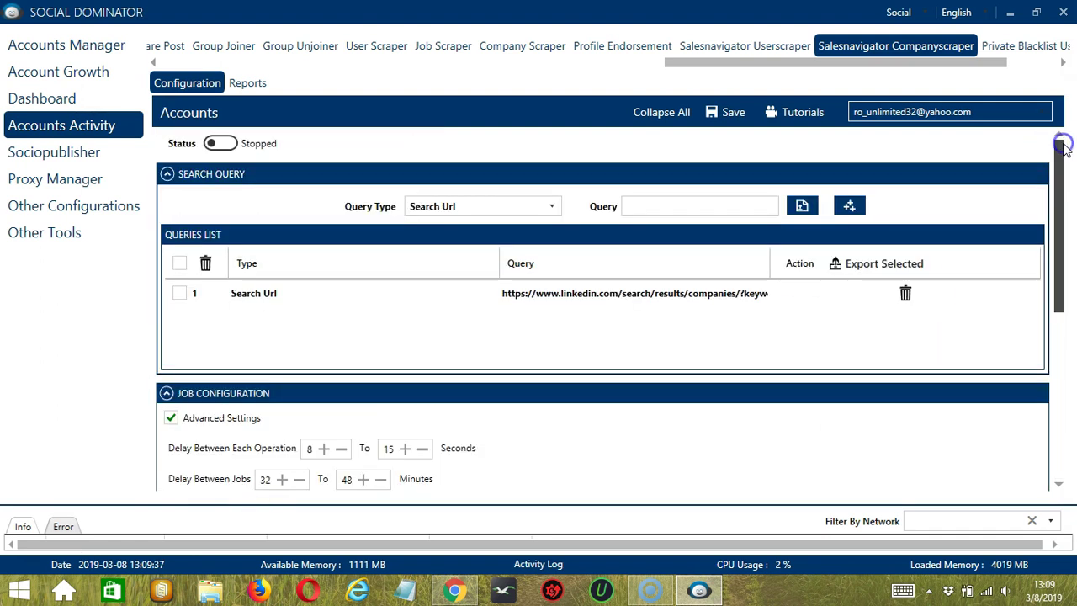
click(734, 118)
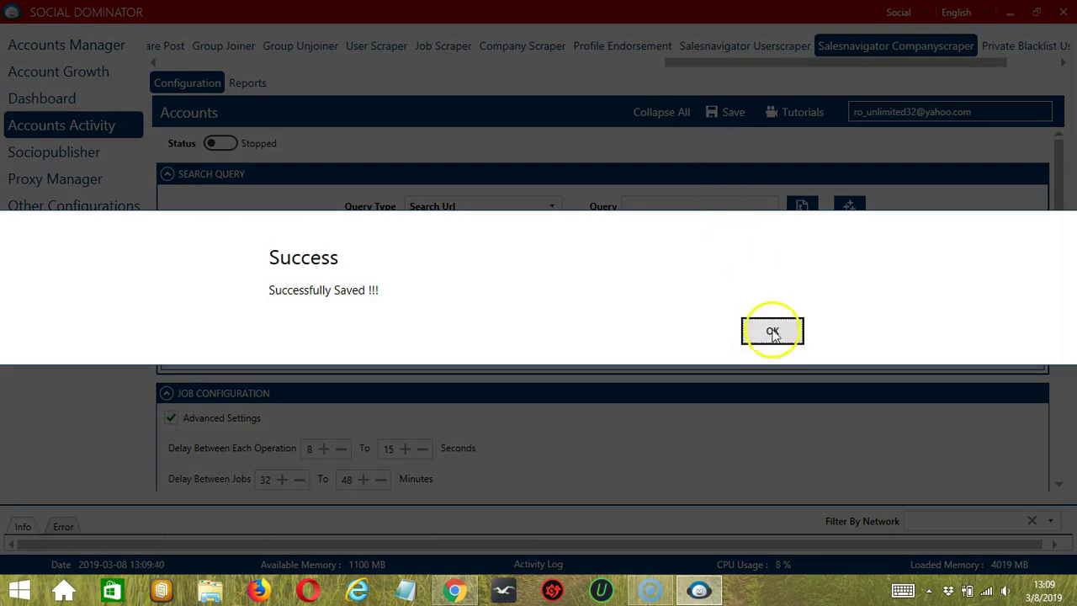
click(773, 333)
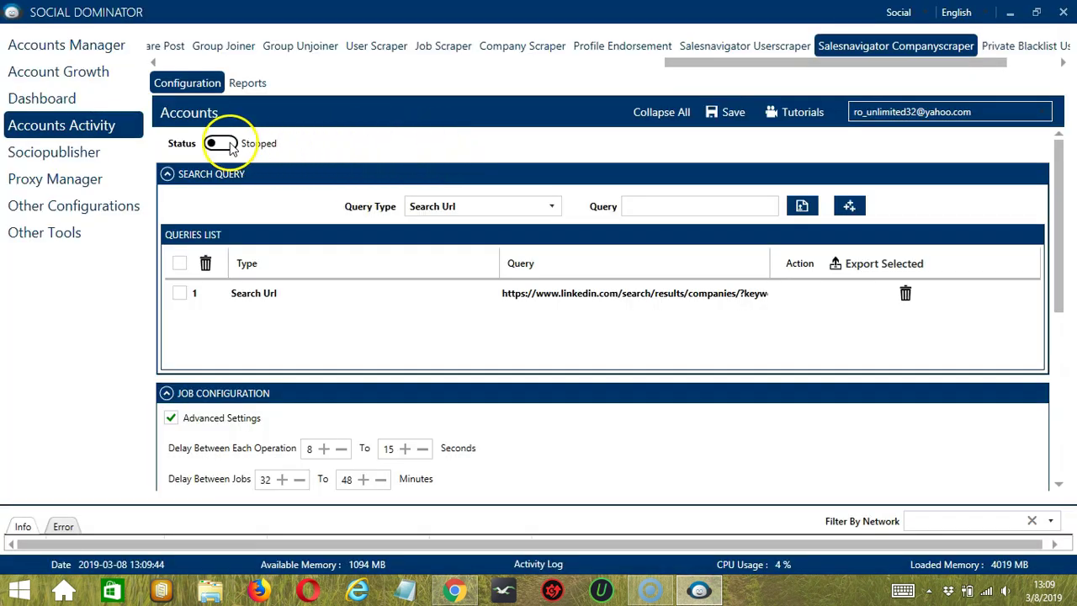
click(229, 145)
click(407, 141)
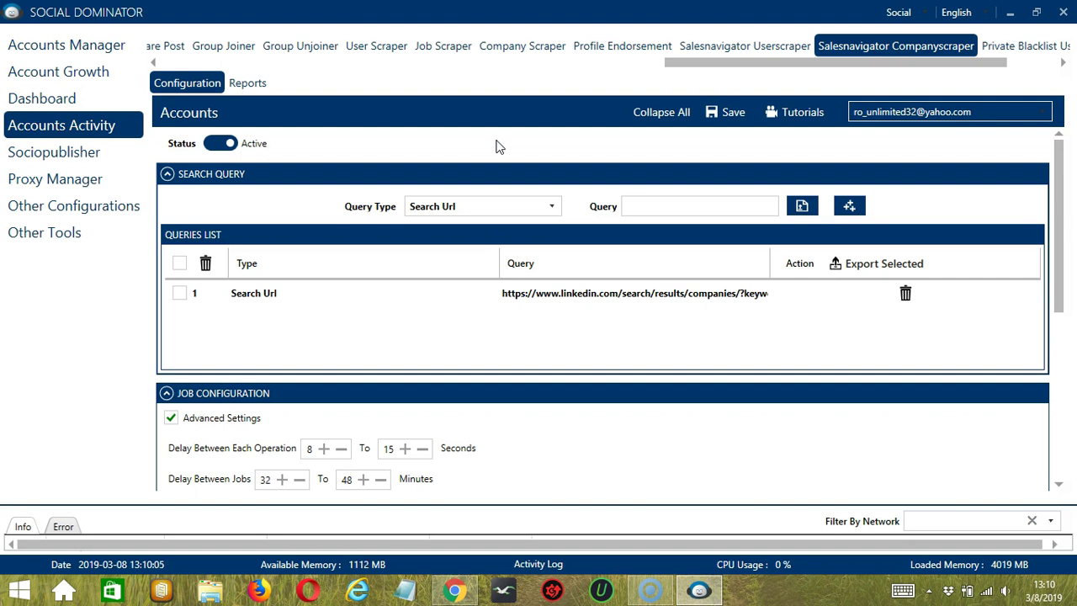
click(498, 145)
click(925, 14)
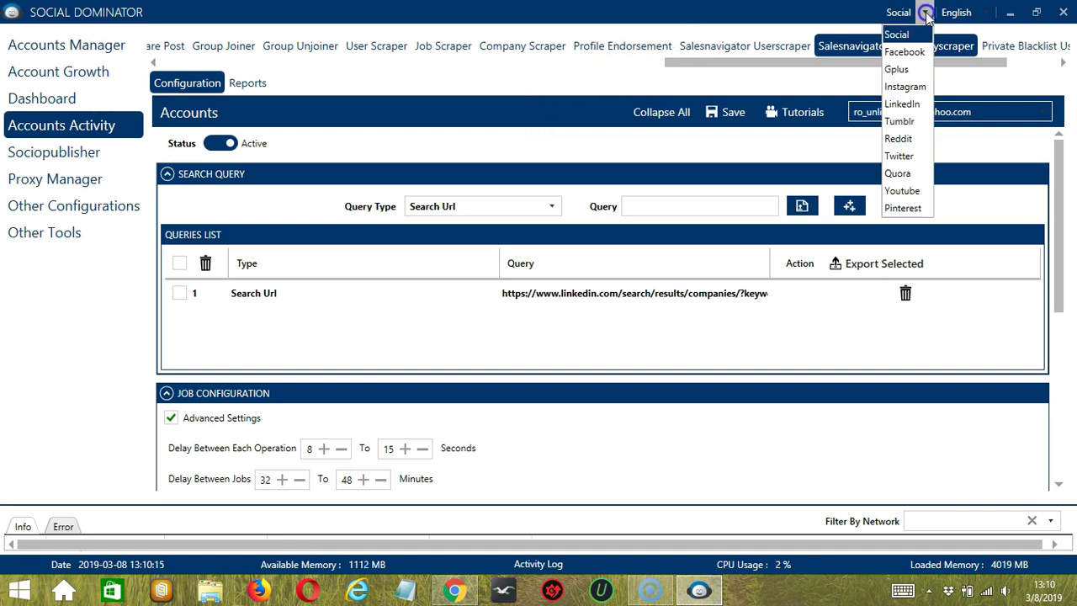
Switch to LinkedIn and choose the Sales Navigator Company Scraper
click(907, 106)
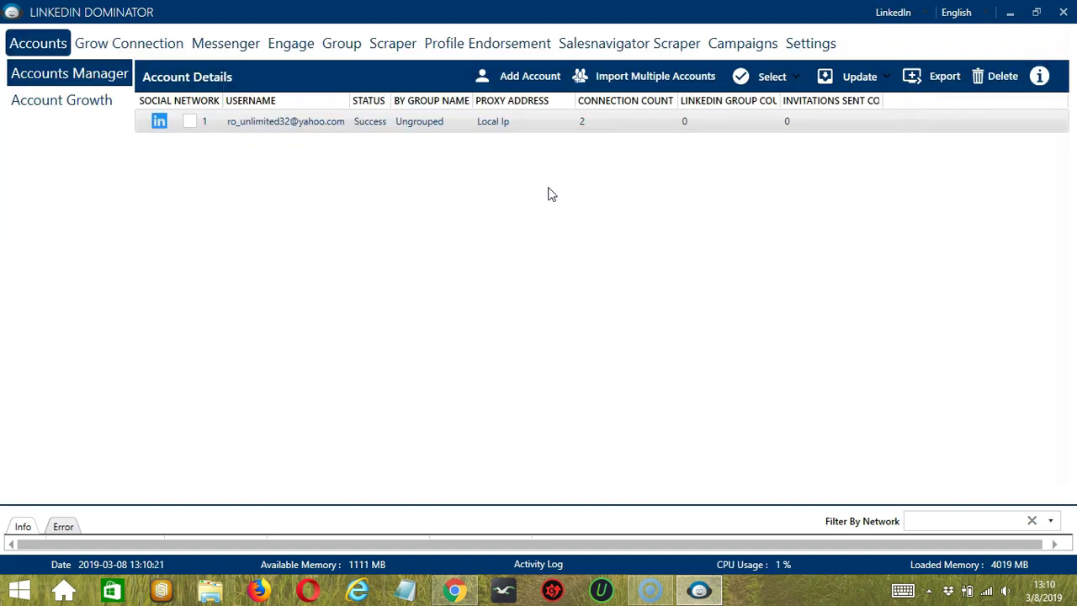
click(604, 42)
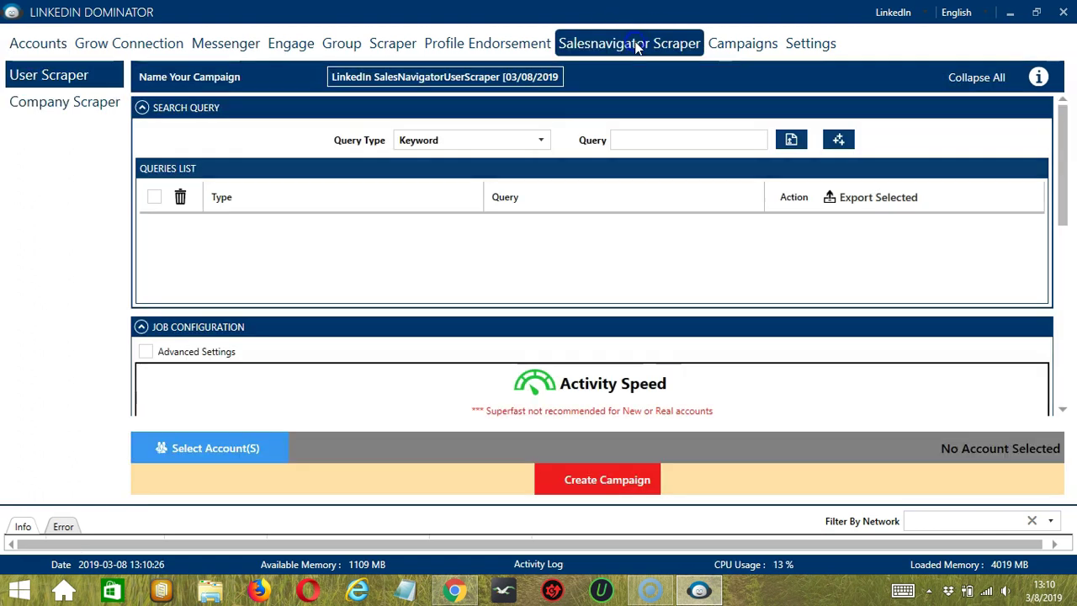
click(64, 101)
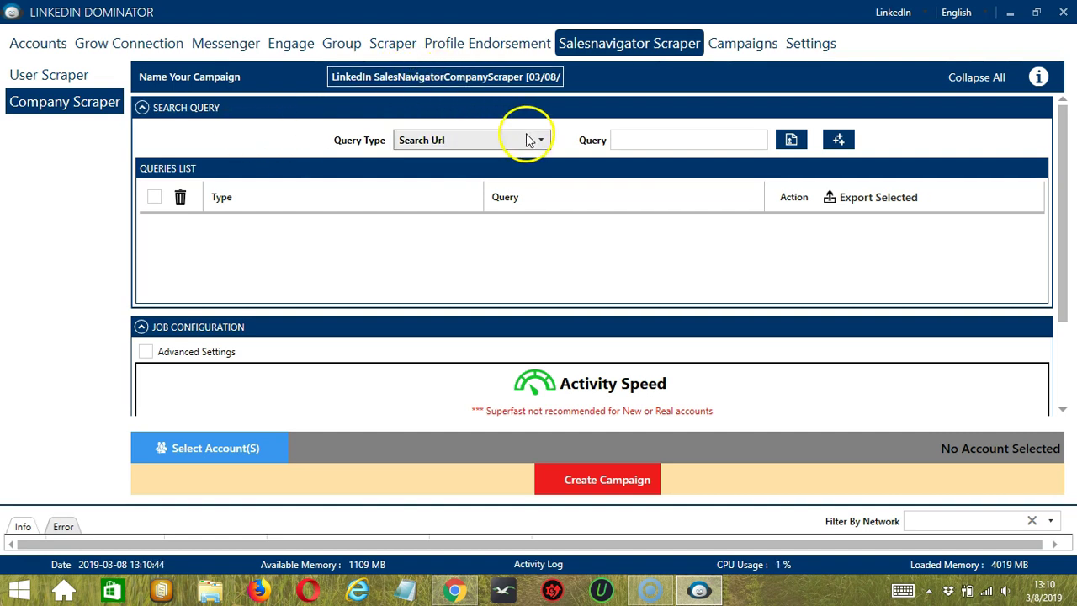
Add the pasted company search URL as a query and enable Save Pagination
click(649, 138)
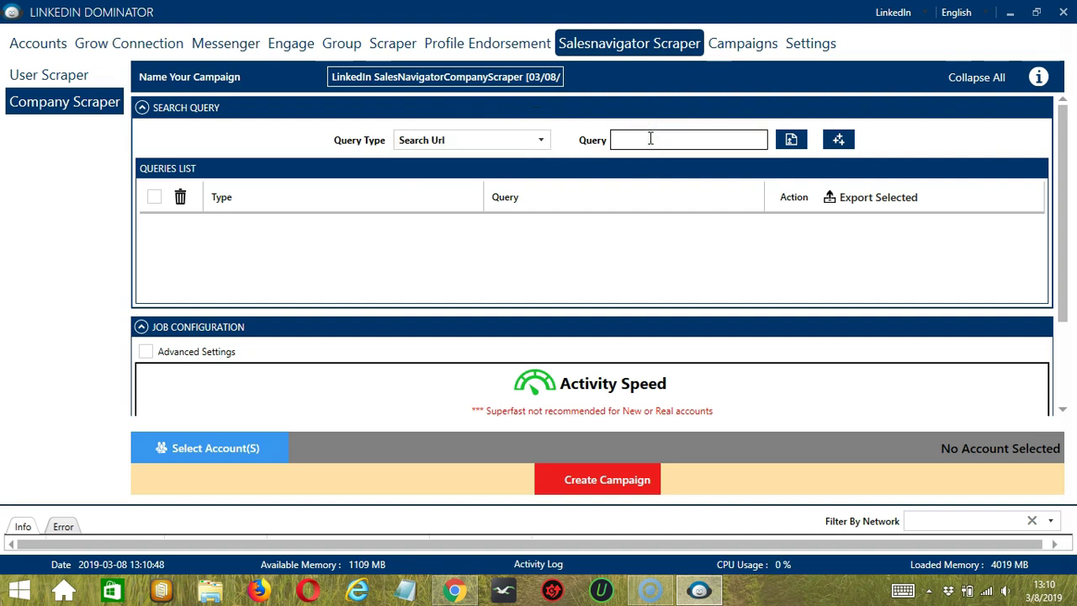
key(ctrl+v)
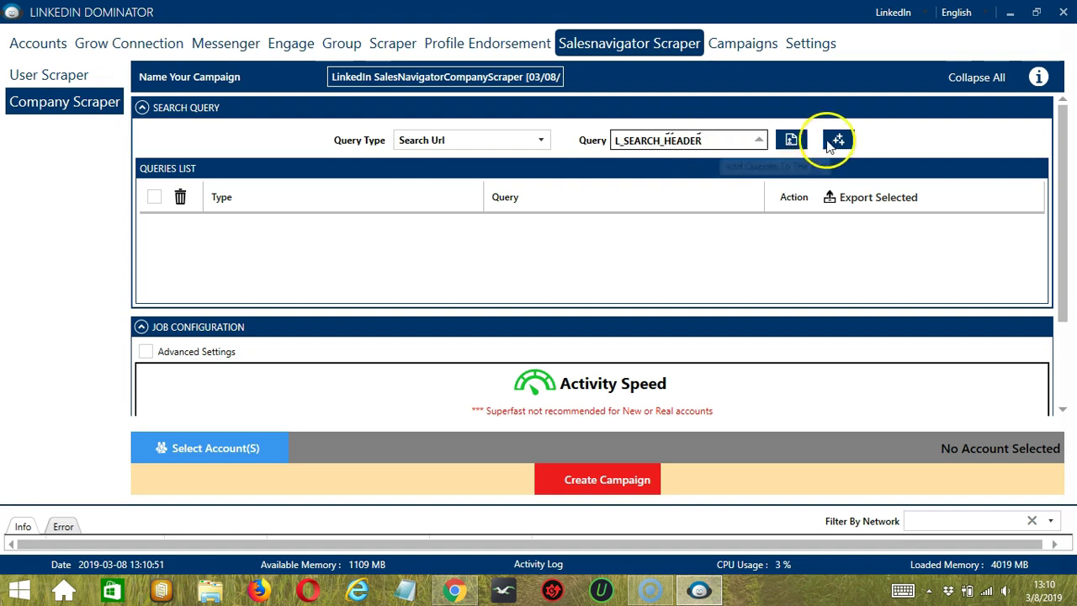
click(838, 139)
scroll(311, 253, down, 3)
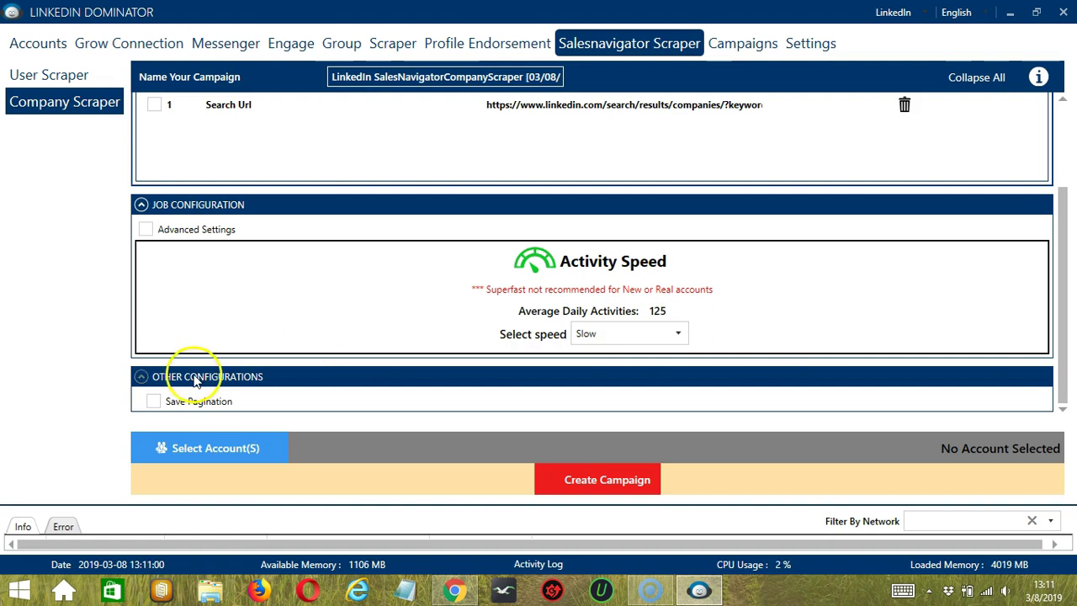
click(153, 403)
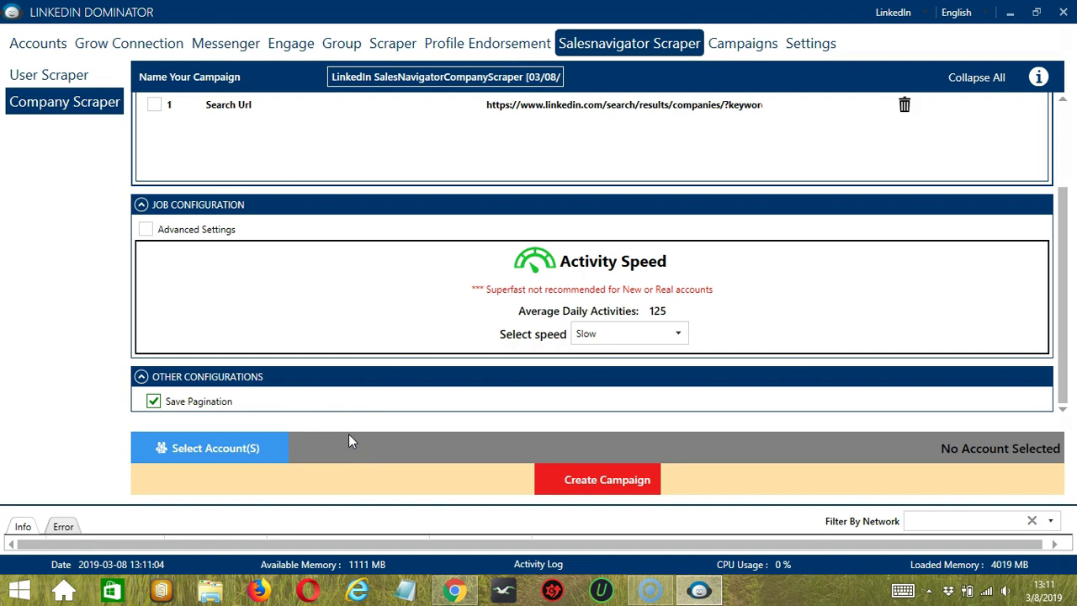
Assign the account and create the campaign, overriding the account's previous settings
click(270, 448)
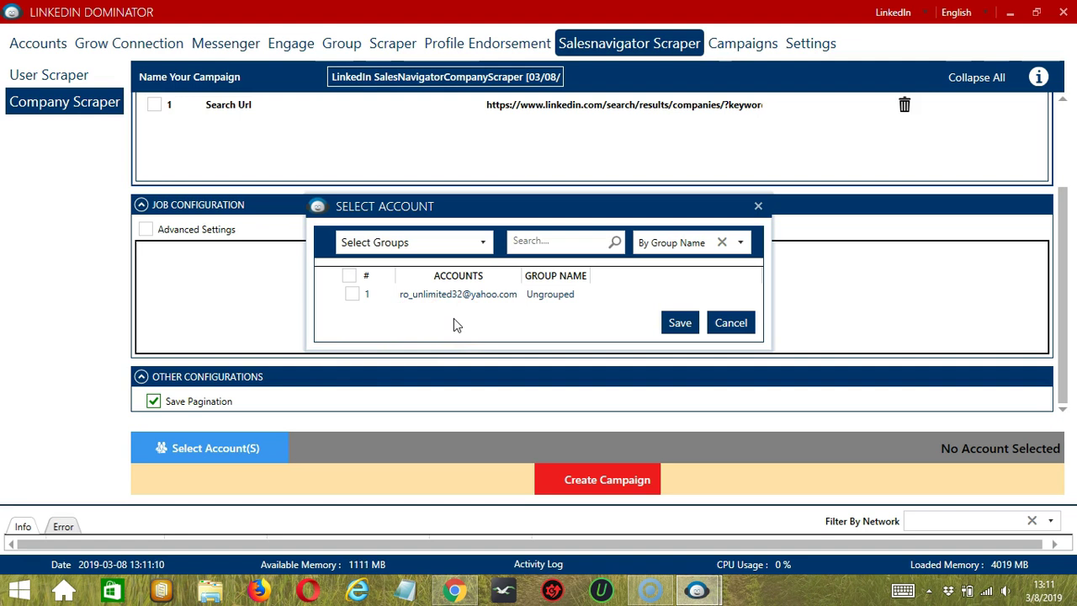
click(352, 296)
click(673, 323)
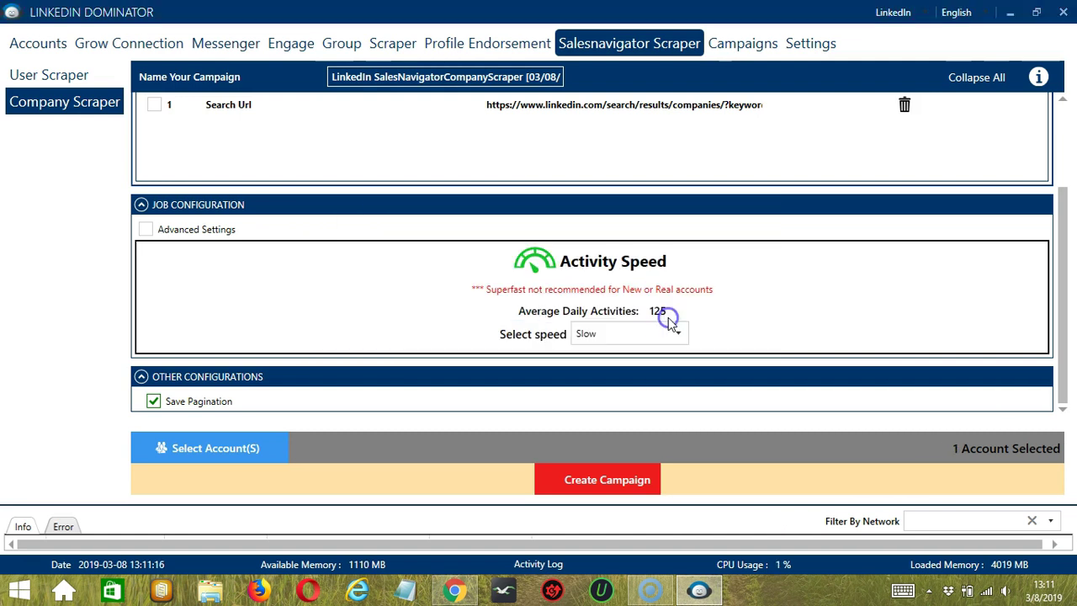
click(551, 477)
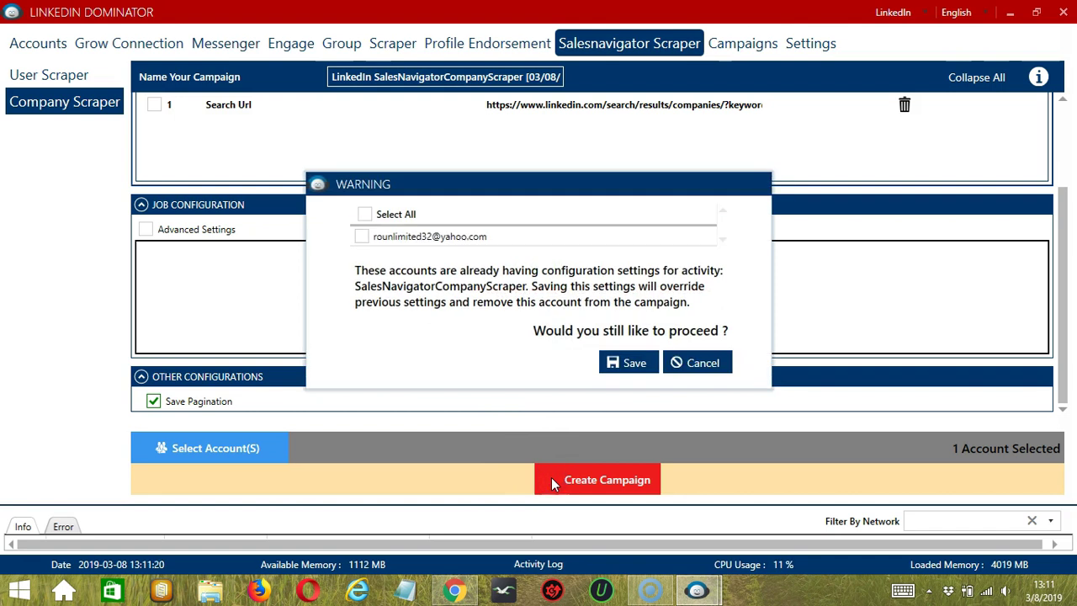
click(383, 236)
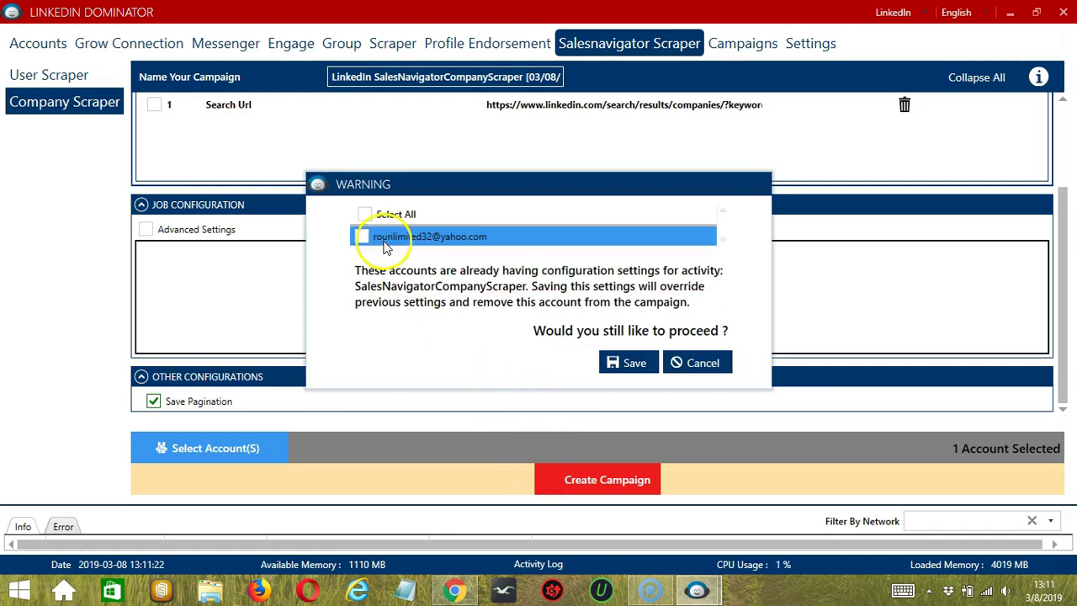
click(652, 365)
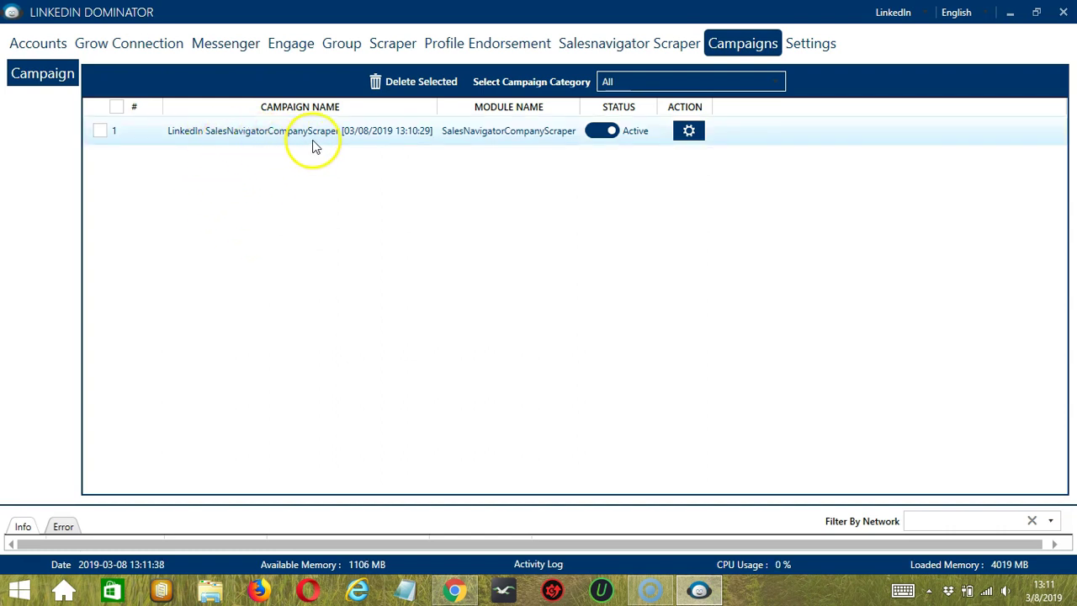
Set the SalesNavigatorCompanyScraper campaign status to Paused and review its action menu
click(599, 132)
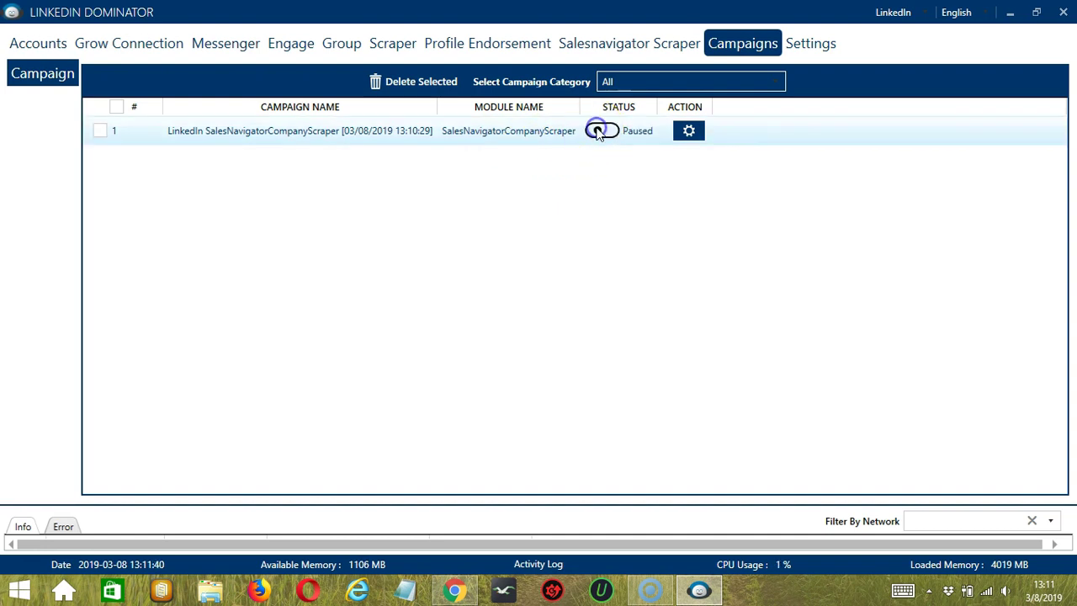
click(690, 132)
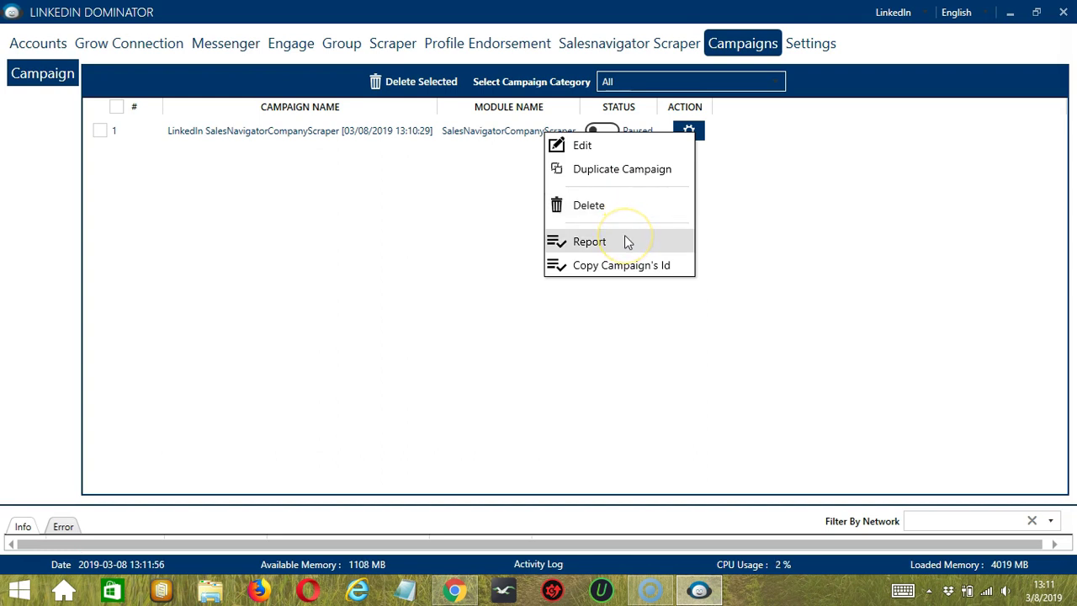
click(779, 186)
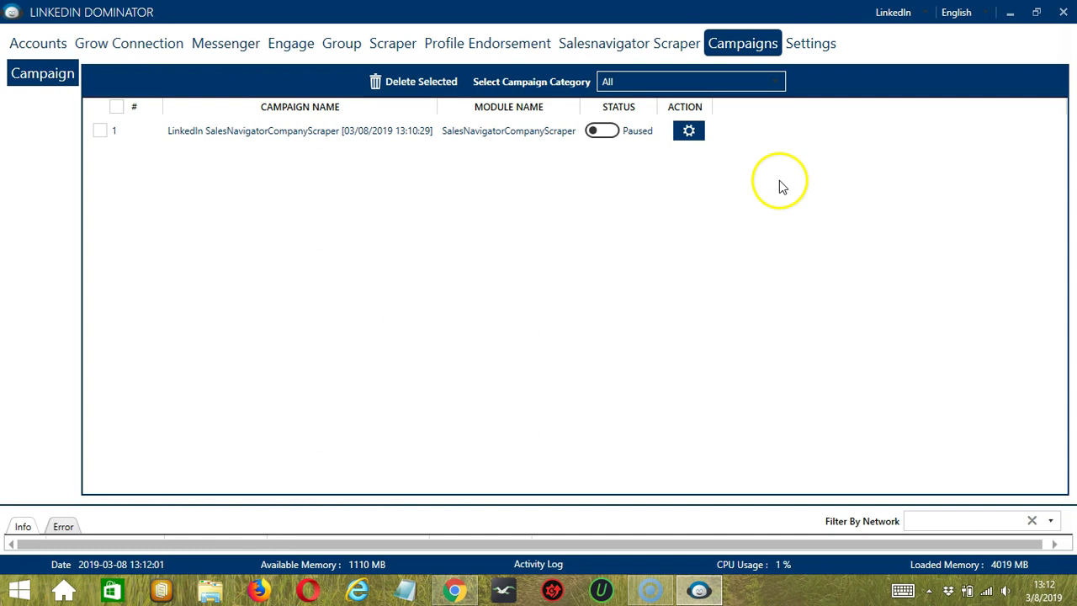